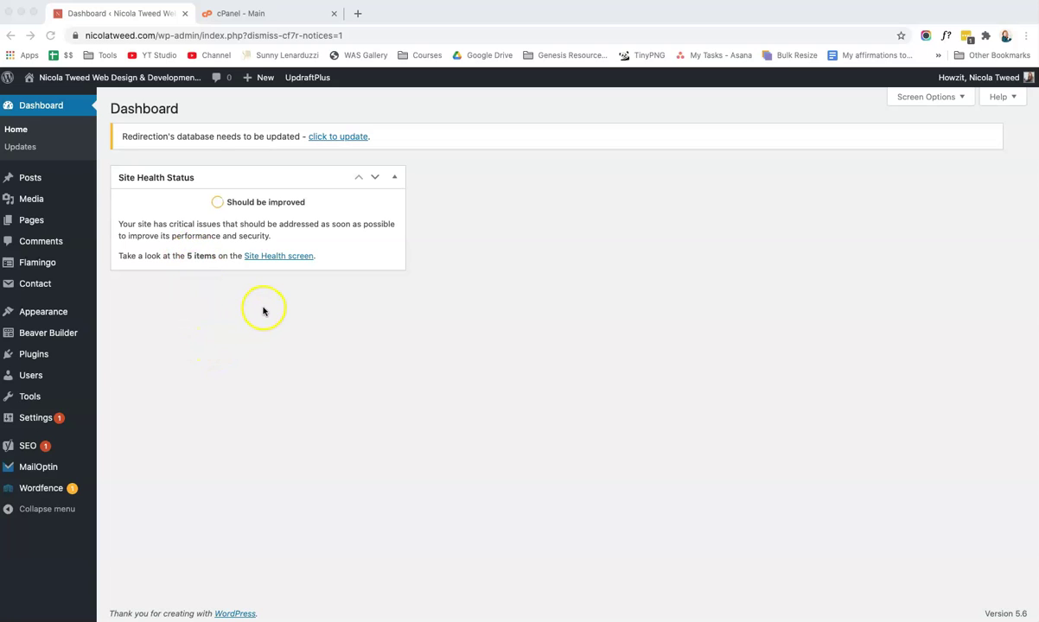
Open the Site Health screen and examine which PHP modules the critical performance issue lists as missing
click(281, 259)
click(281, 259)
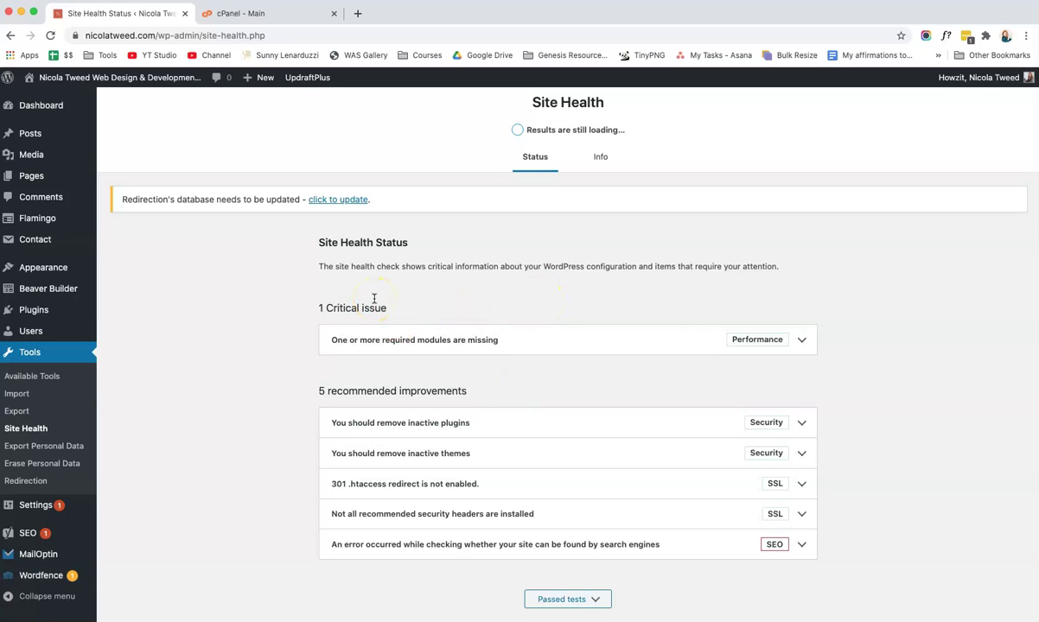
click(801, 344)
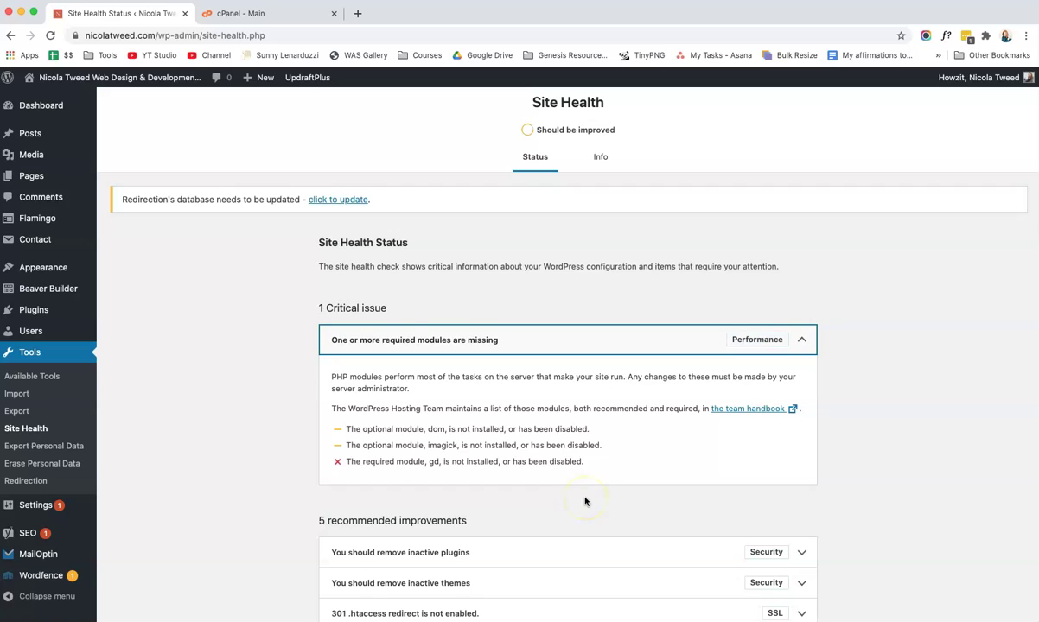
drag(331, 377, 415, 378)
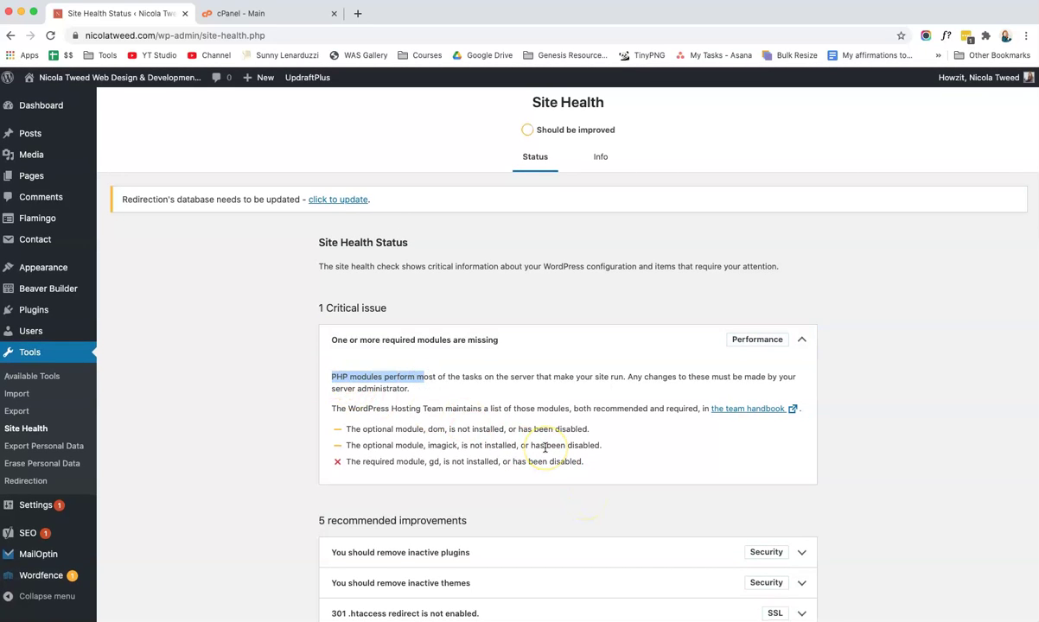
click(627, 451)
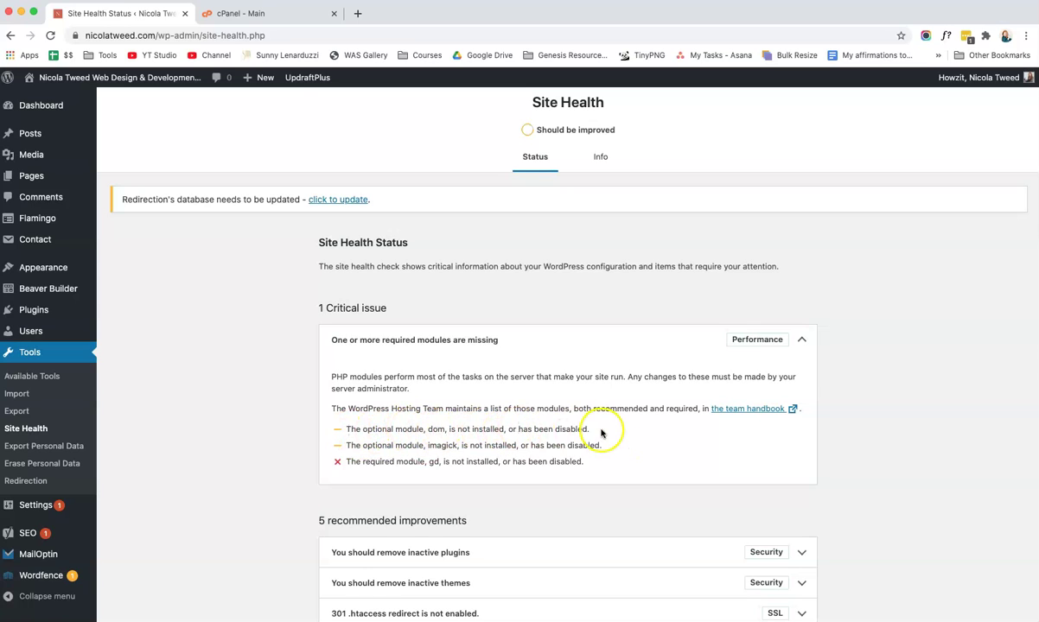
double_click(436, 428)
double_click(439, 445)
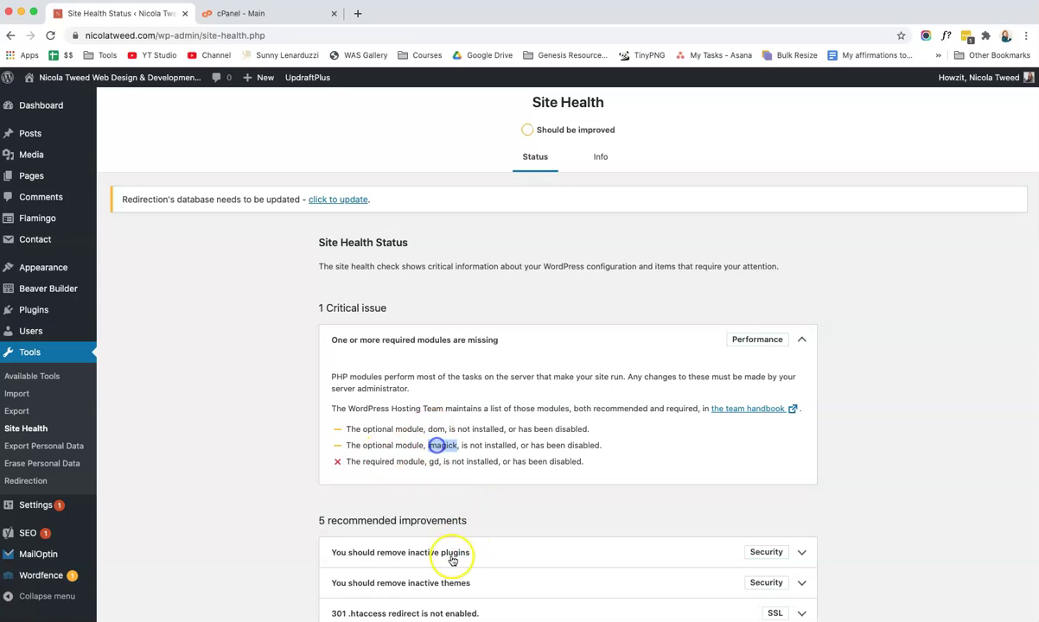
double_click(434, 462)
click(594, 478)
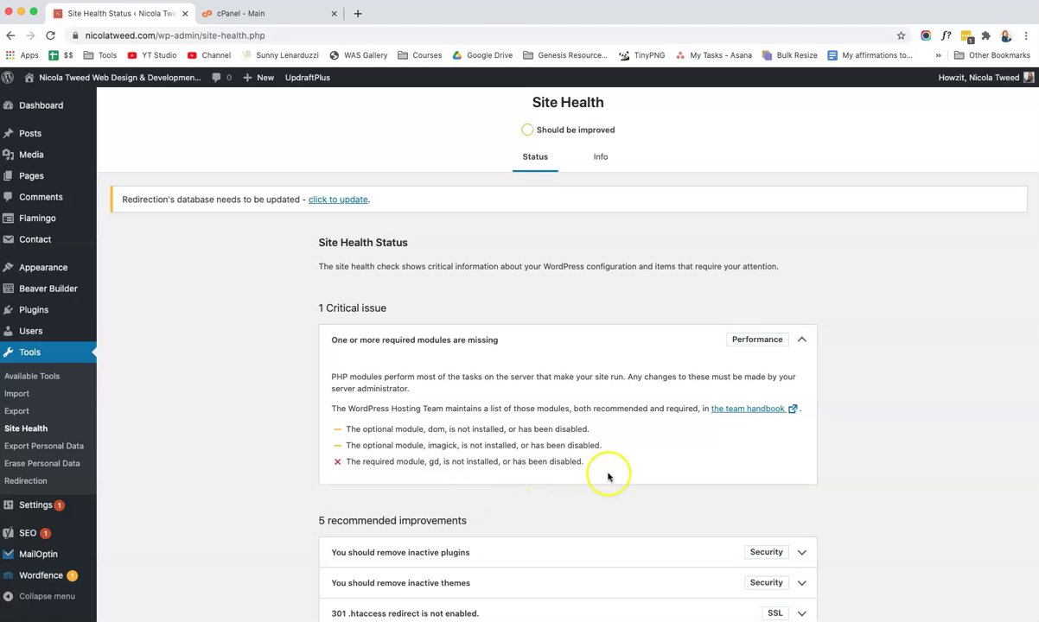
Switch to cPanel and open the PHP version selector with its list of extensions
click(283, 17)
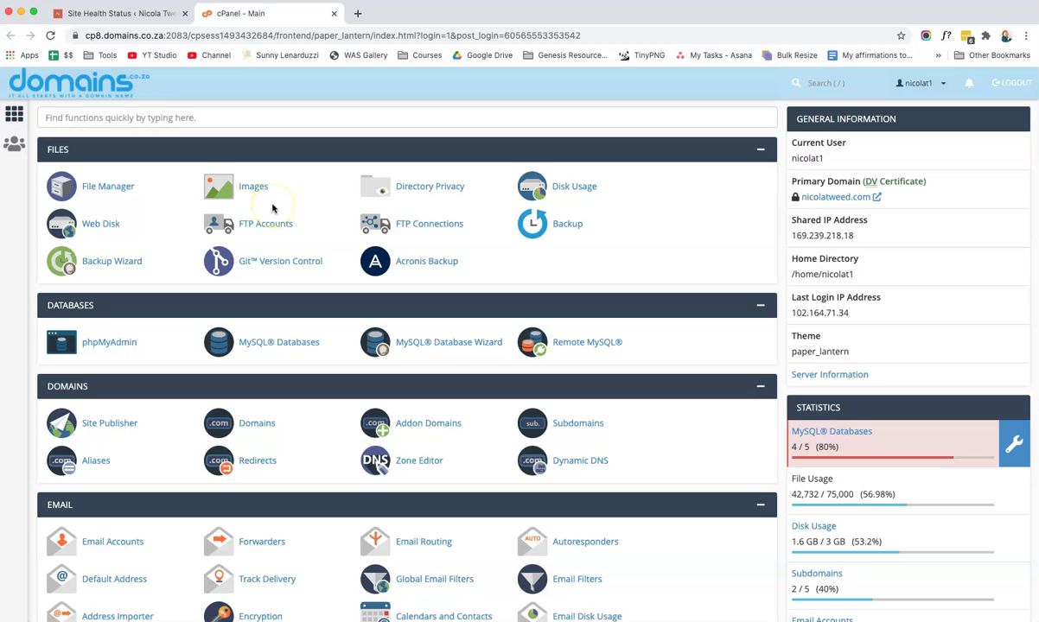
scroll(272, 208, down, 10)
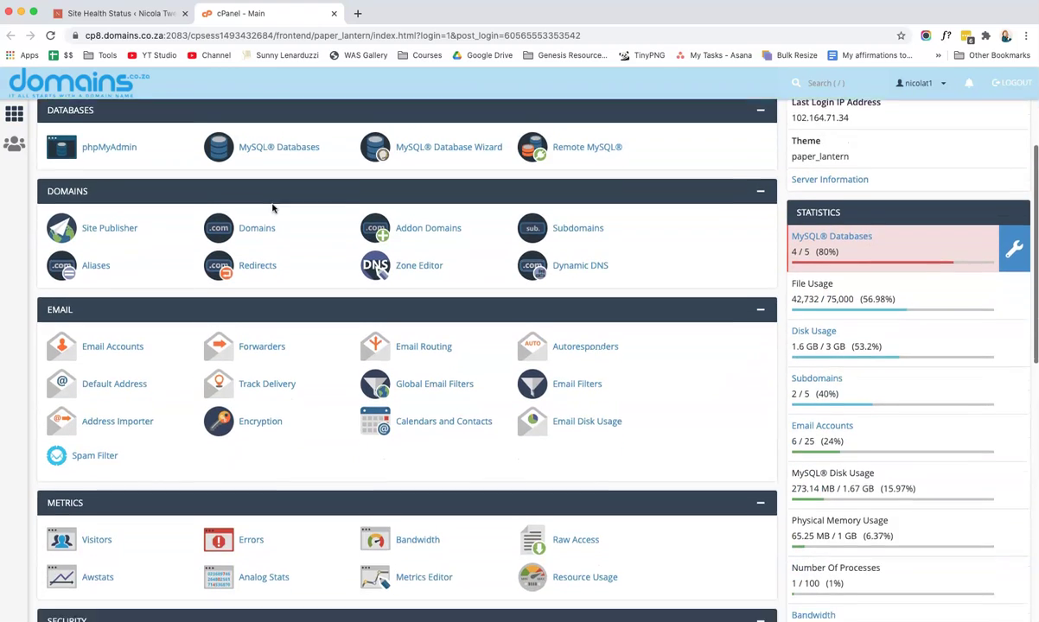
scroll(272, 209, down, 2)
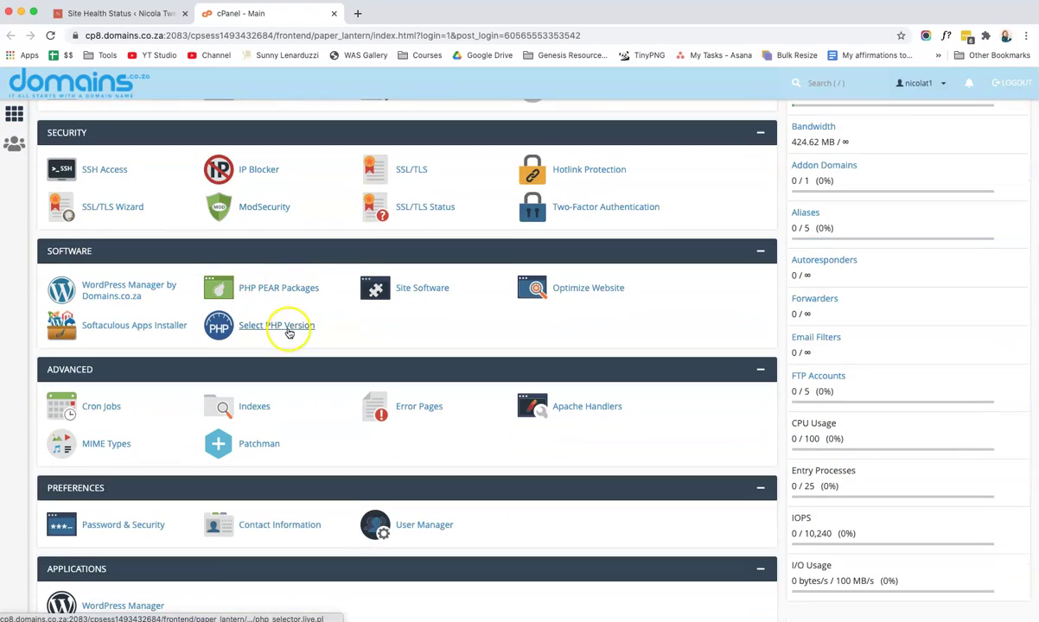
click(288, 326)
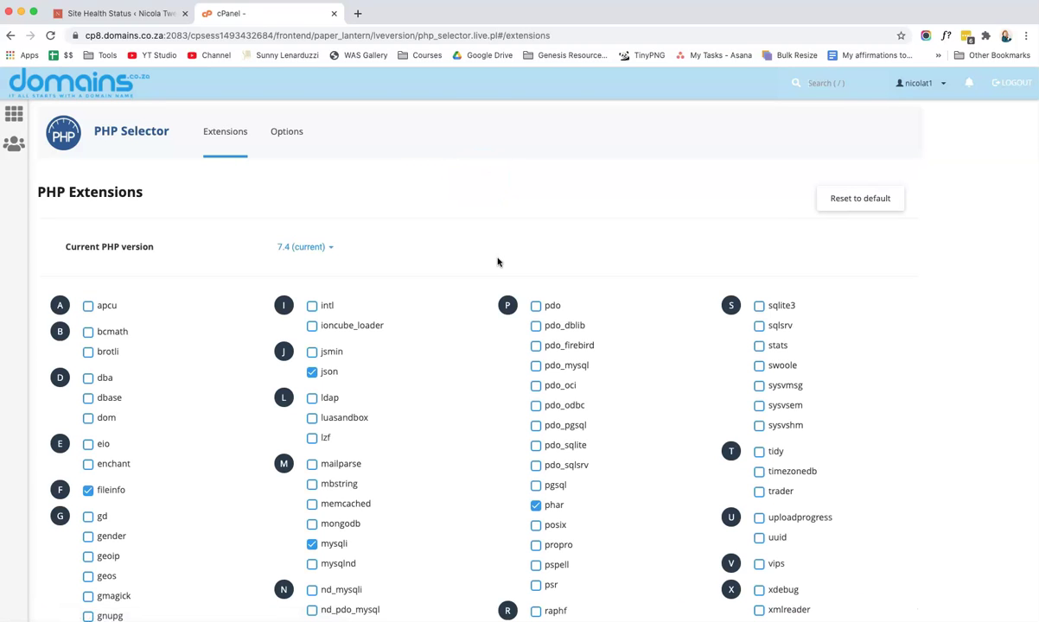
Enable the imagick, gd and dom PHP extensions for the current PHP version
scroll(497, 262, down, 5)
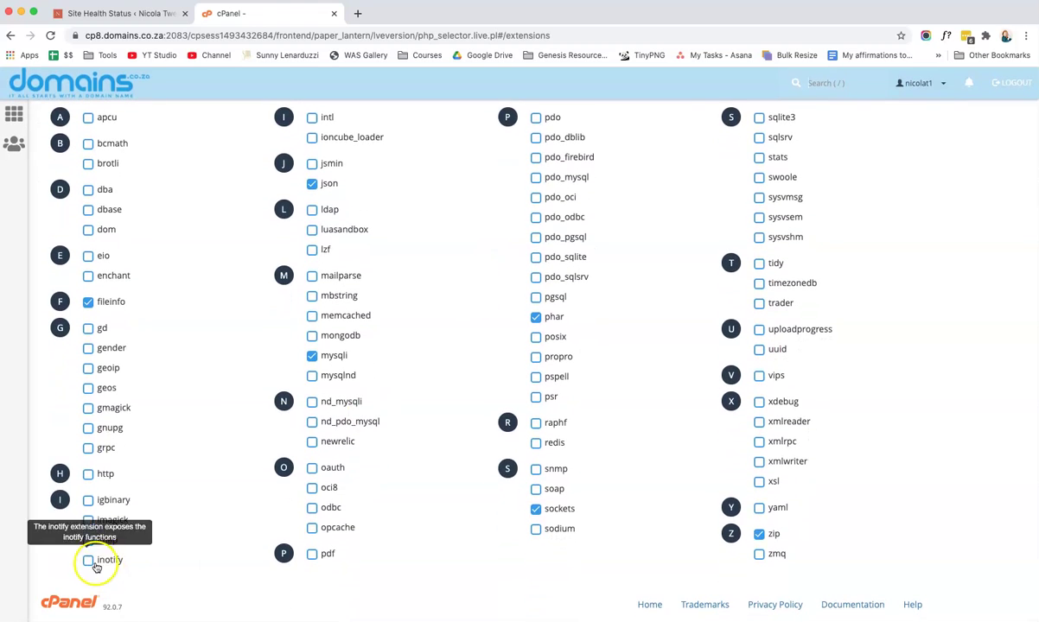
click(88, 519)
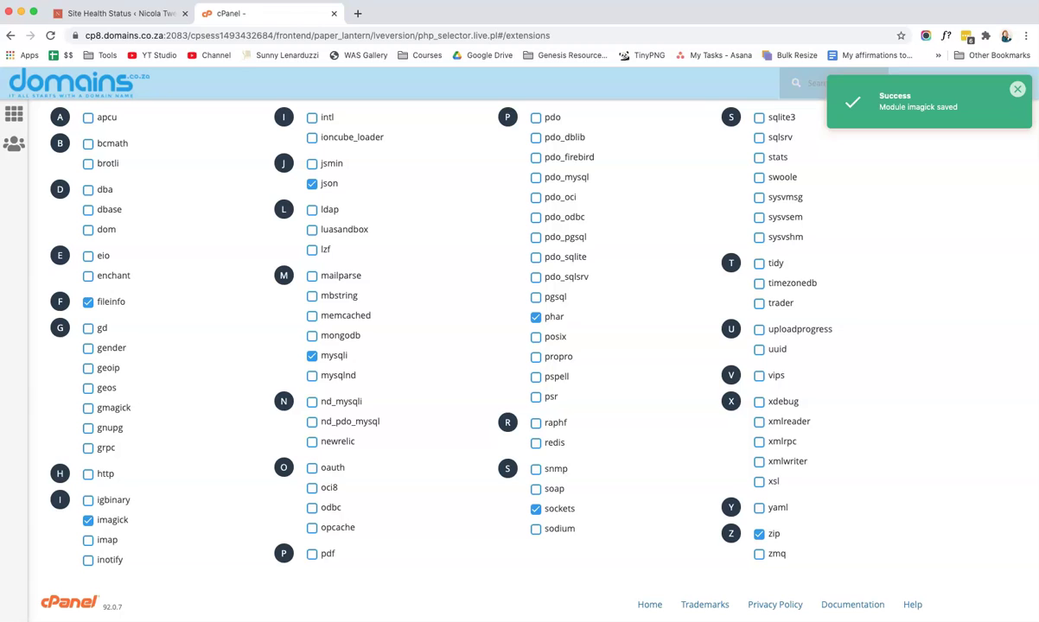
scroll(265, 504, up, 2)
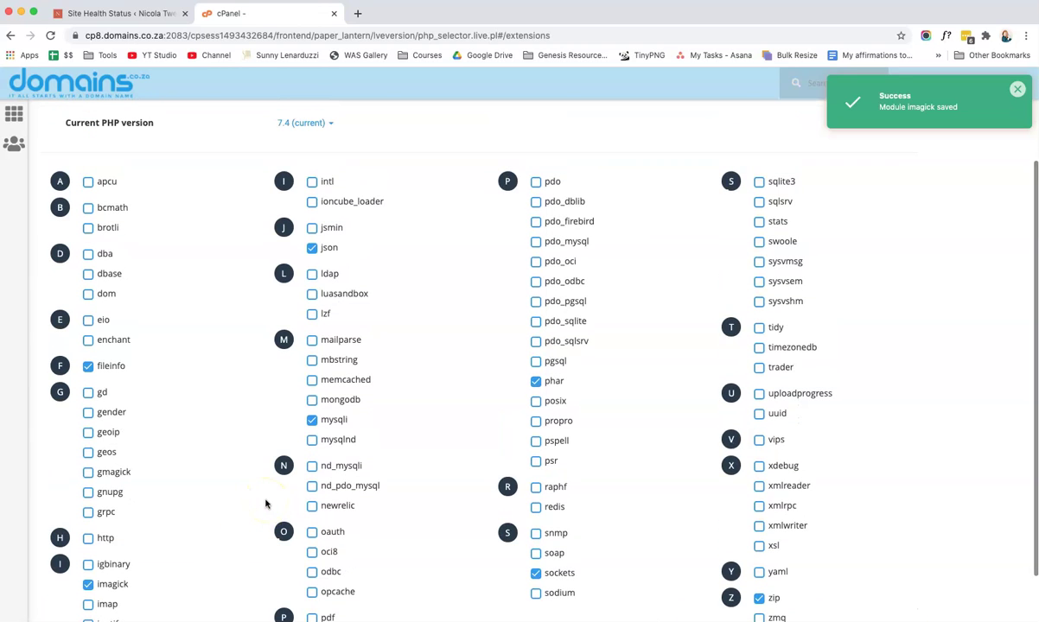
click(92, 395)
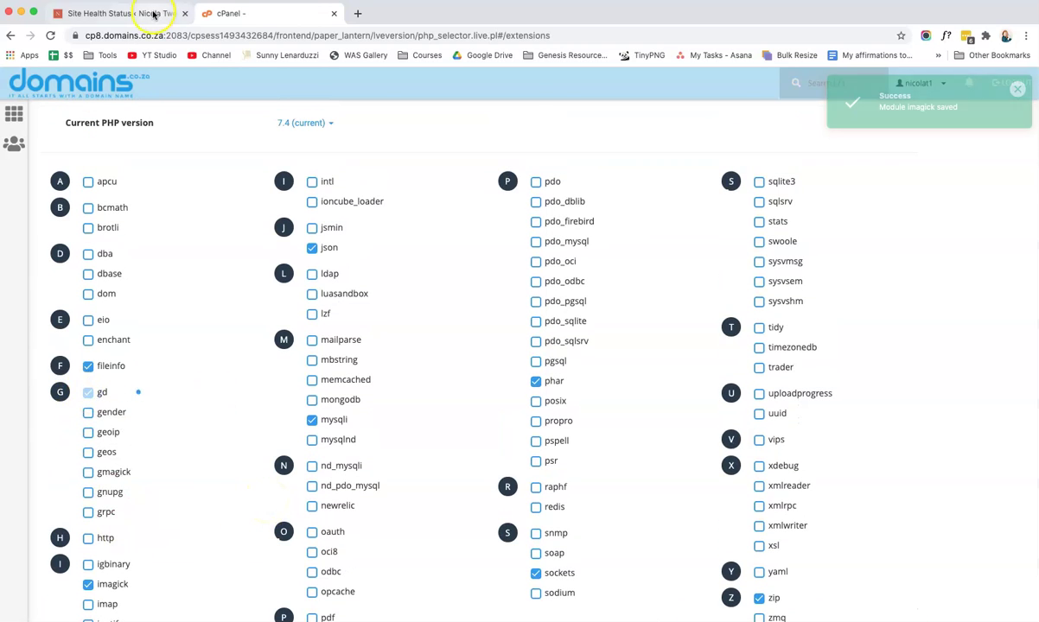
click(138, 13)
click(255, 15)
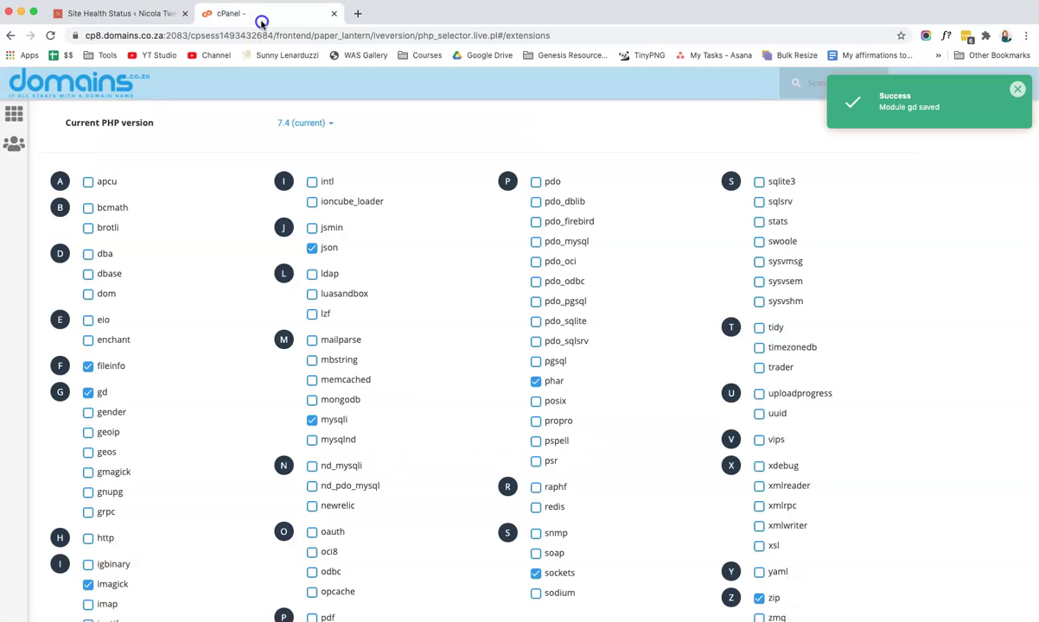
click(90, 295)
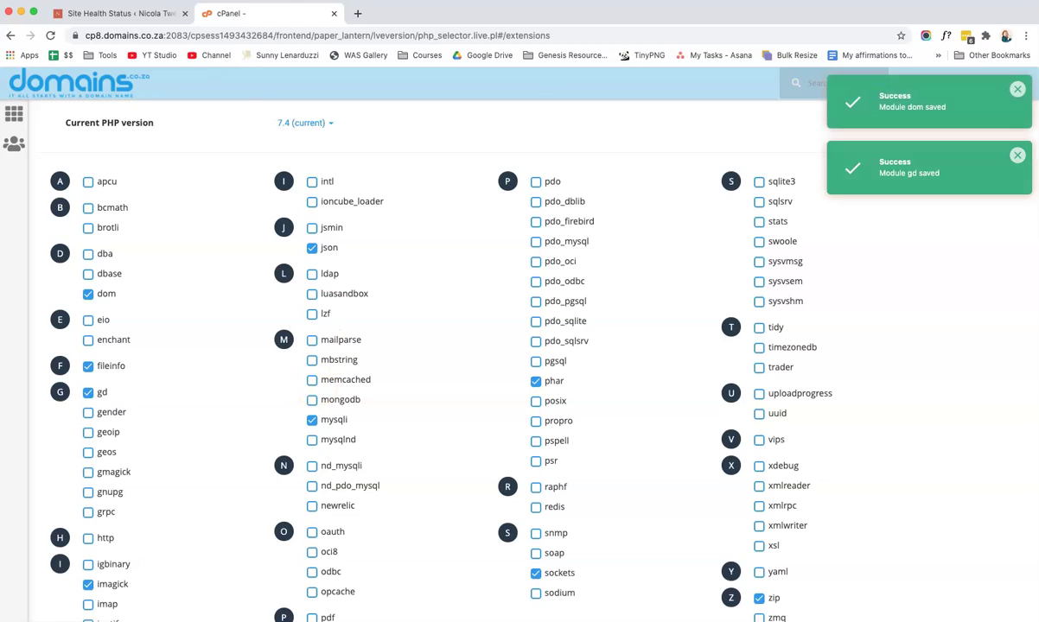
Switch back to WordPress, reload Site Health and review the recommendations on security headers and inactive plugins
click(113, 14)
click(50, 35)
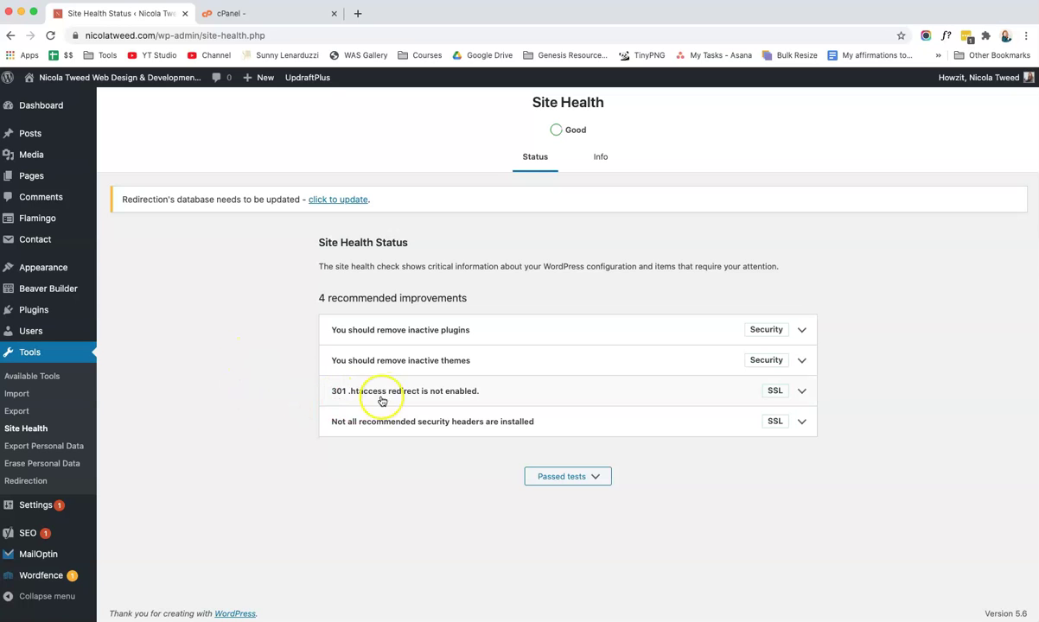
click(335, 418)
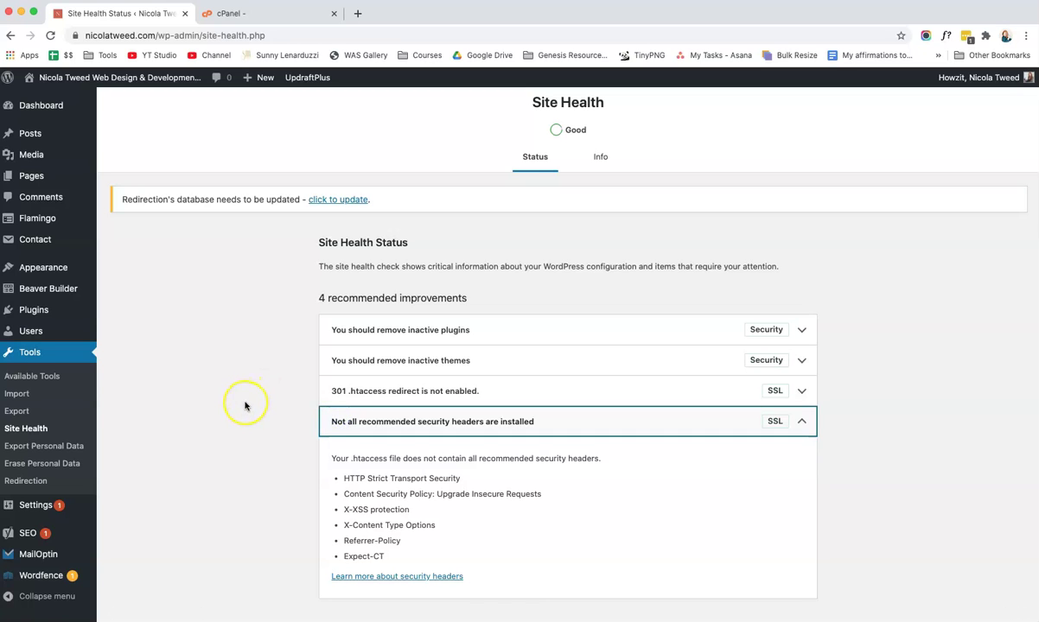
click(487, 422)
click(499, 325)
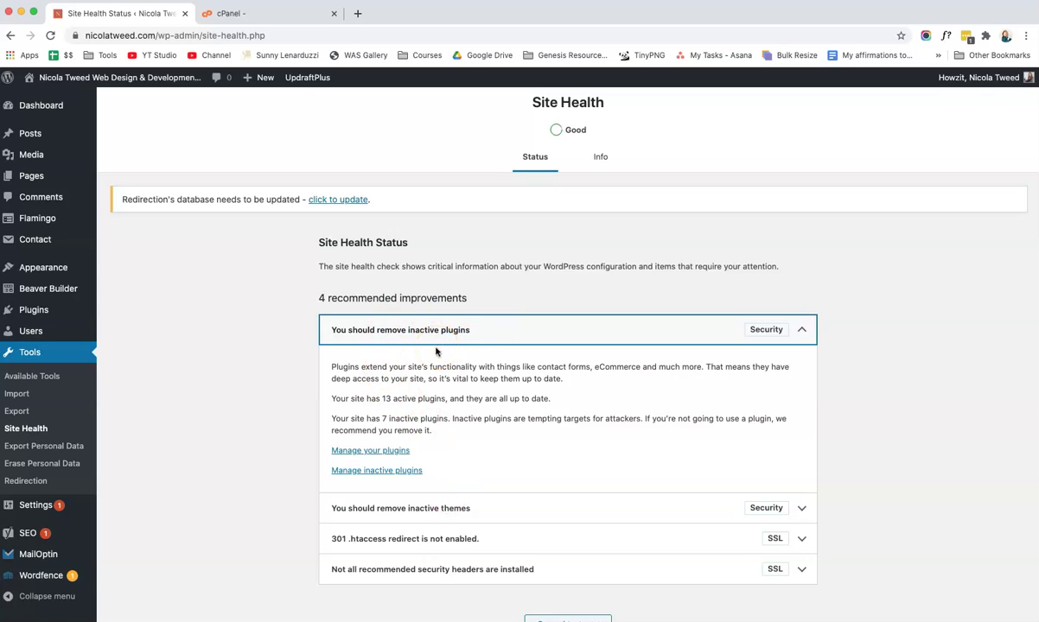
Delete the plugins 301 Redirects, a3 Lazy Load, Classic Editor, Contact Form 7 Extension For Mailchimp, Cookie Bar, Fast Velocity Minify and Google Analytics Dashboard for WP
click(47, 313)
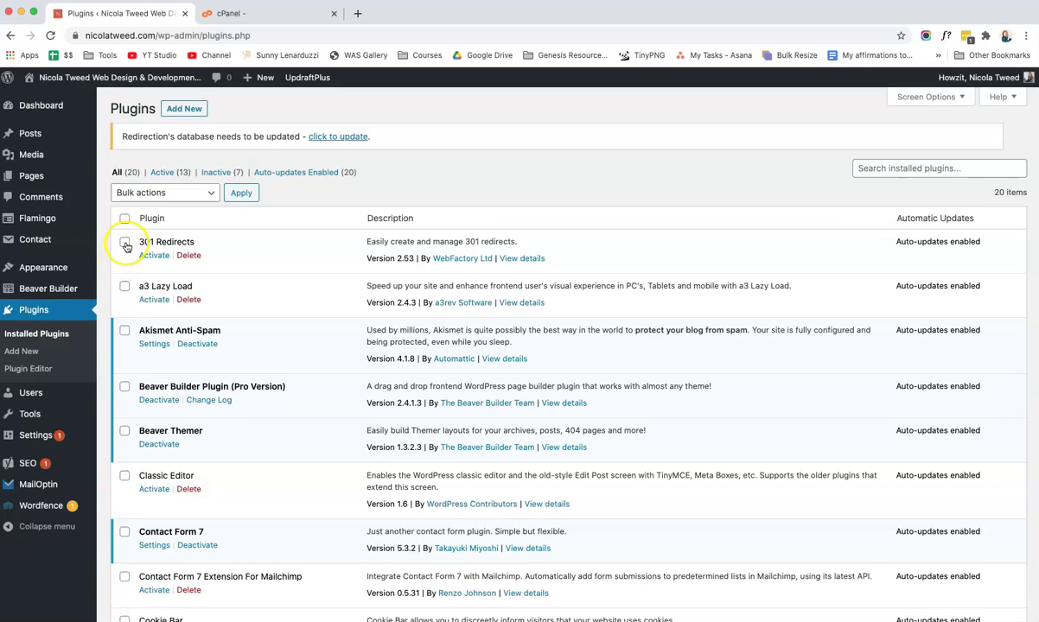
click(126, 244)
click(124, 286)
click(125, 475)
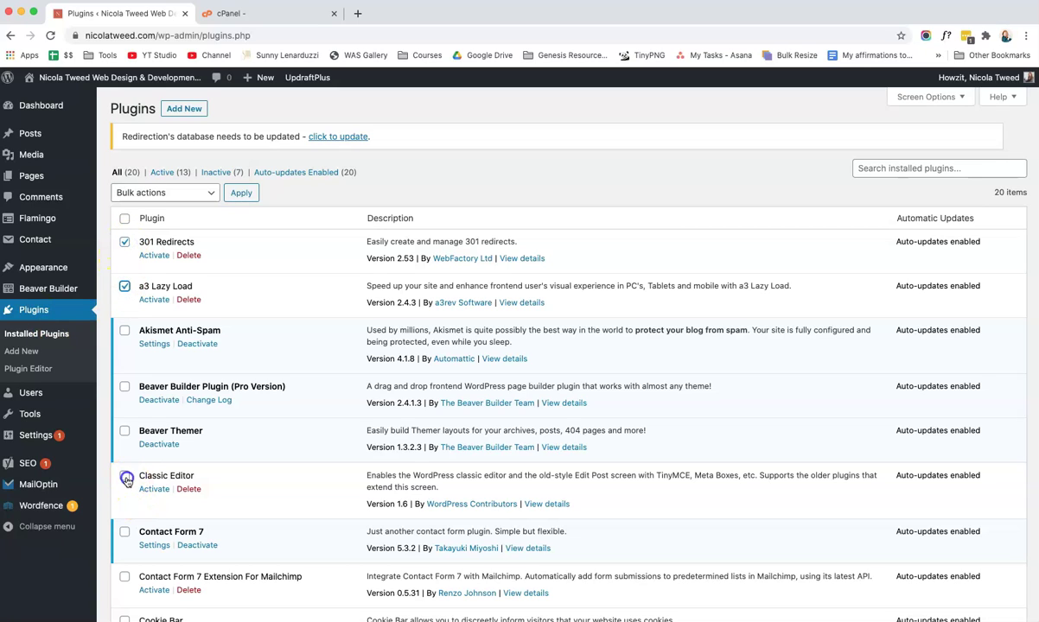
scroll(152, 489, down, 1)
scroll(151, 489, down, 3)
click(124, 425)
click(124, 469)
click(125, 515)
scroll(207, 518, down, 4)
click(125, 449)
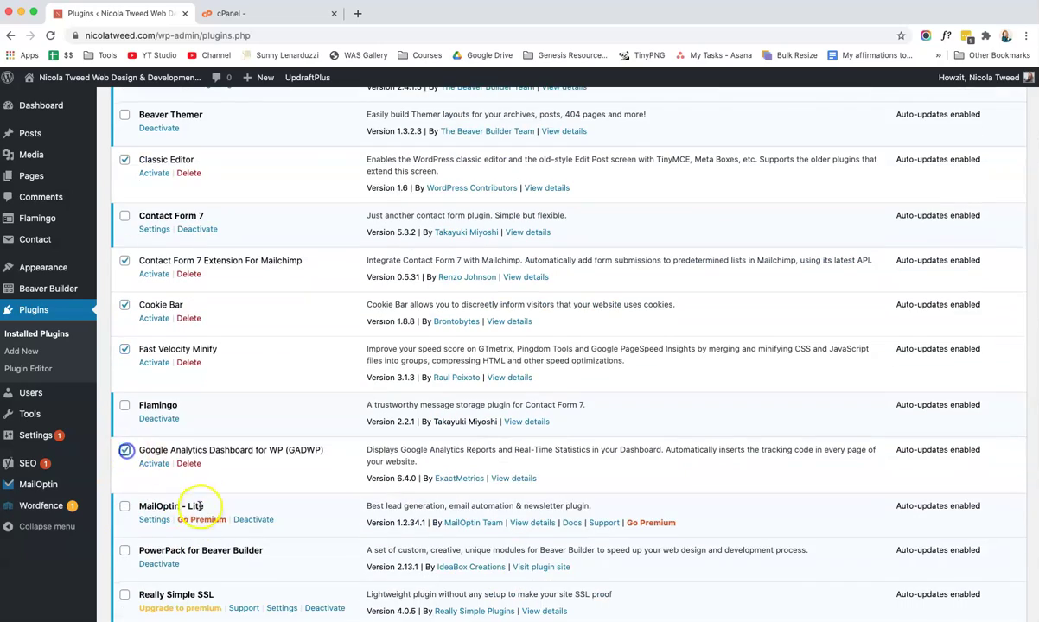
scroll(206, 510, down, 8)
scroll(199, 510, up, 15)
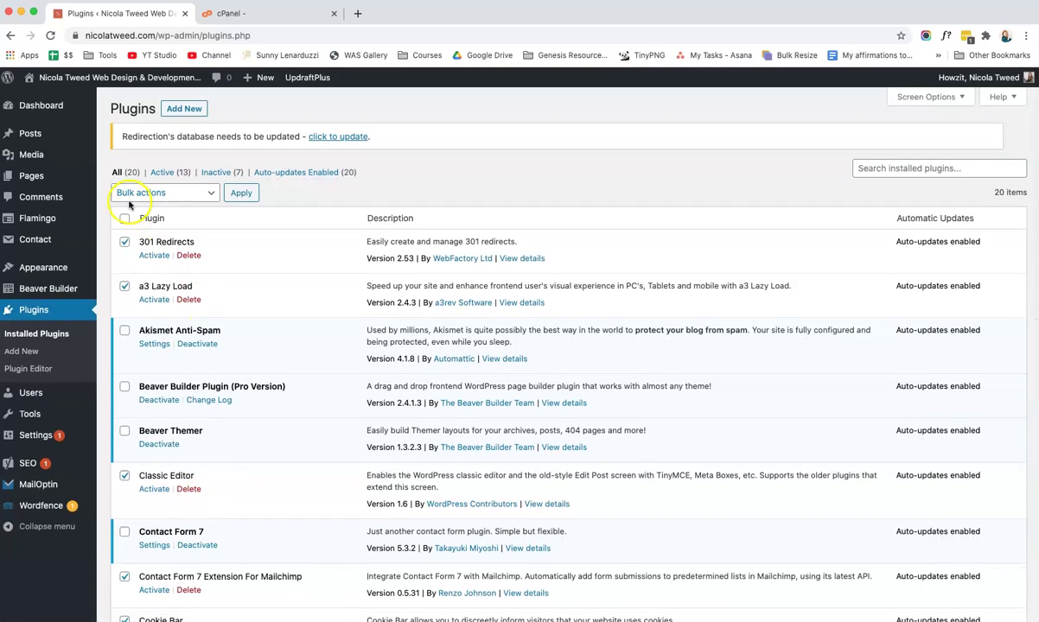
click(197, 194)
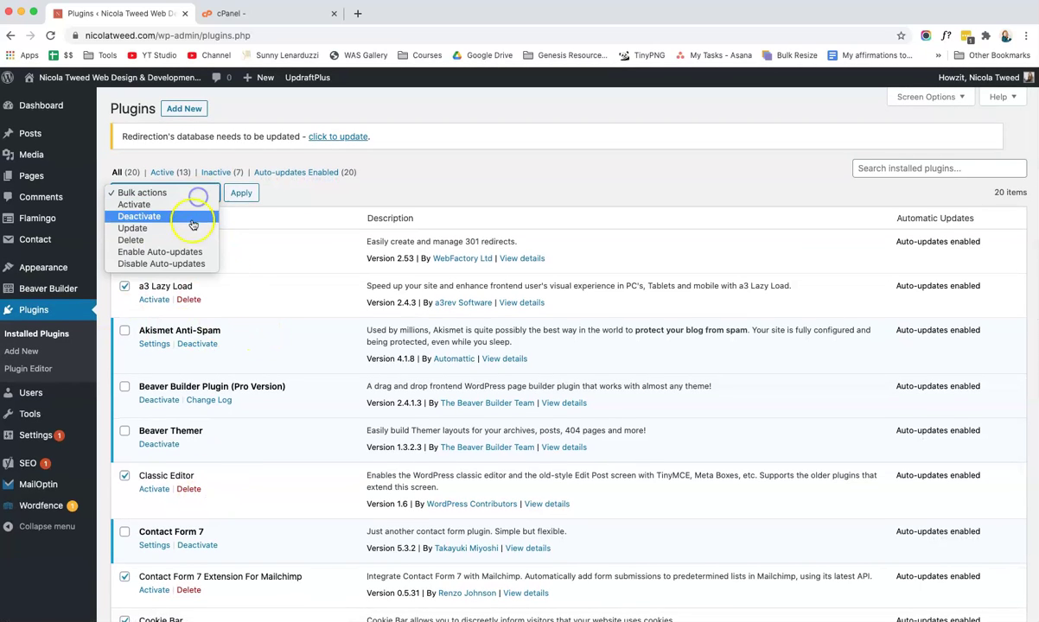
click(216, 240)
click(241, 193)
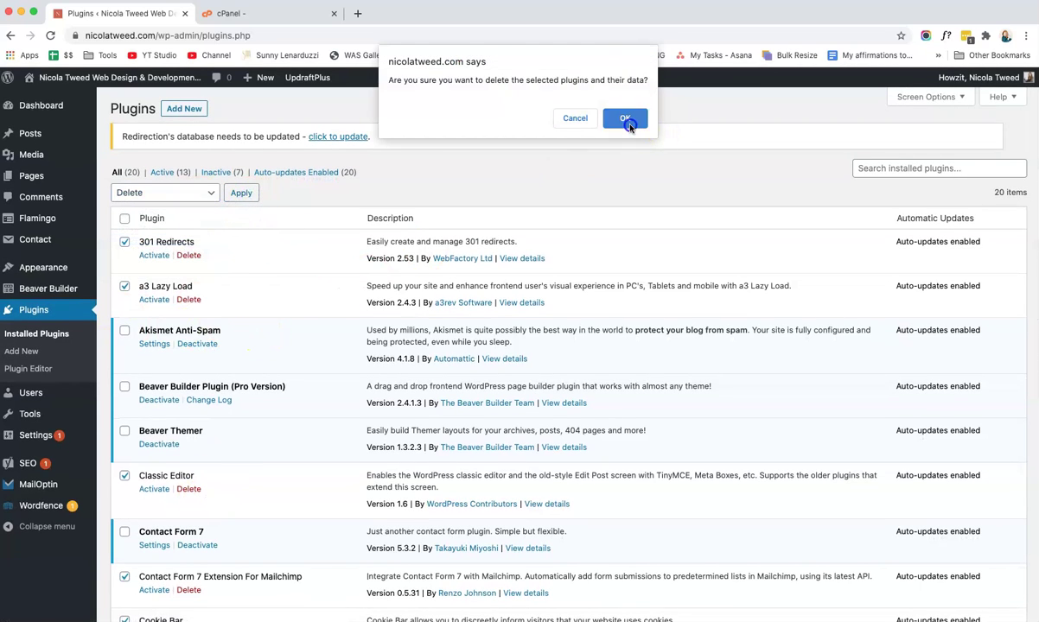
click(622, 117)
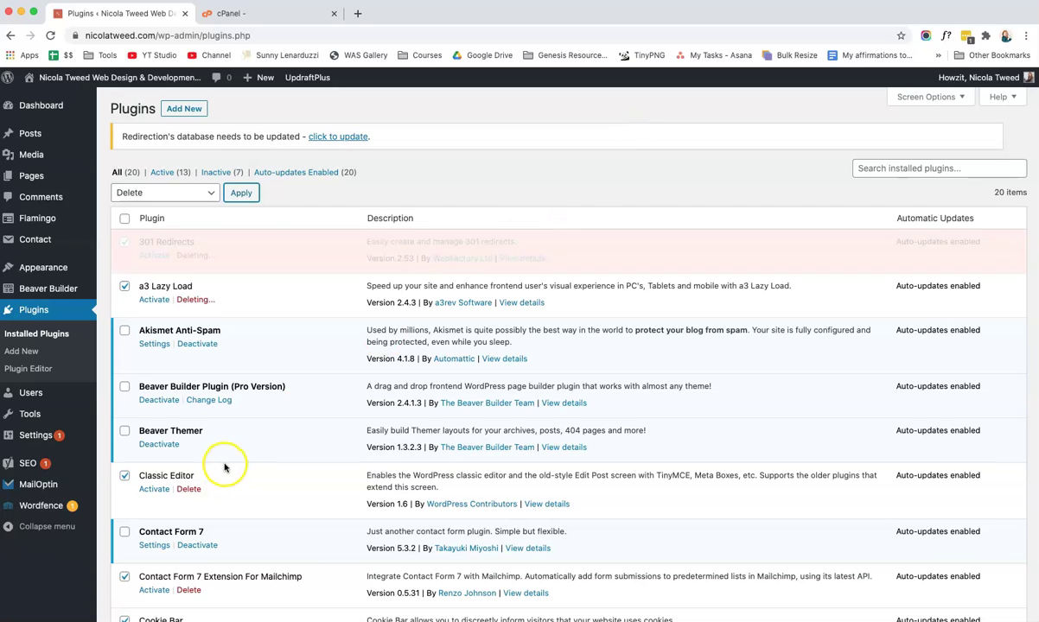
scroll(343, 348, down, 6)
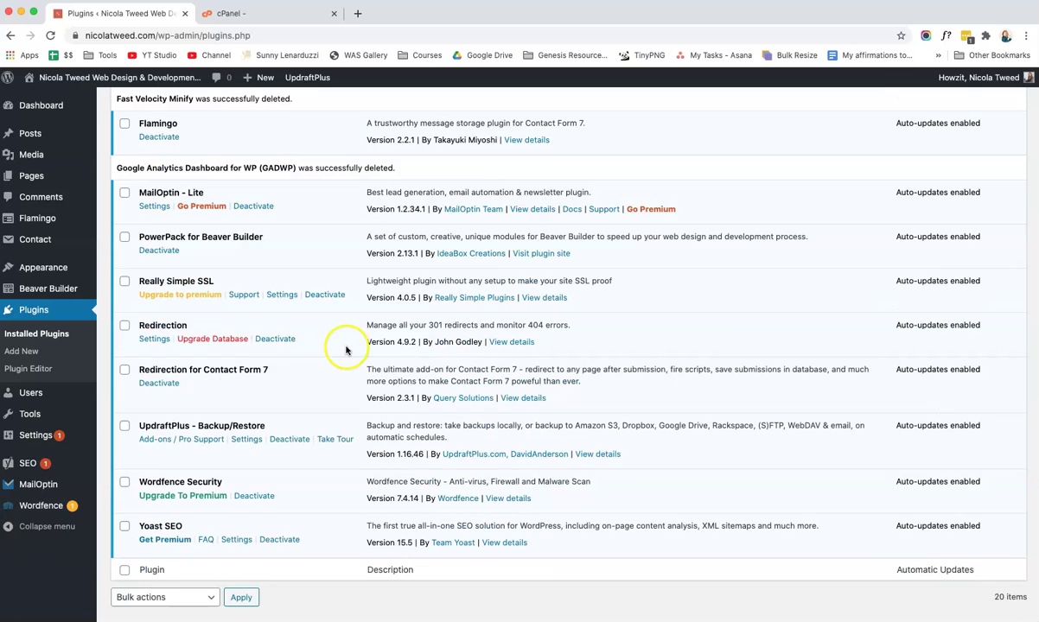
scroll(350, 363, up, 5)
scroll(350, 363, up, 2)
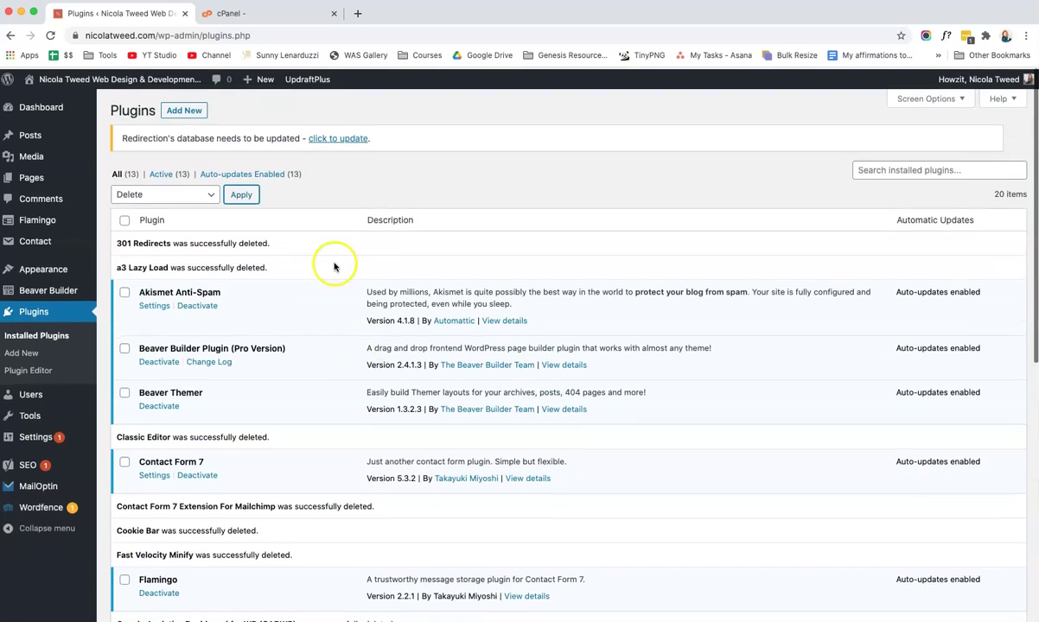
Reopen Site Health from the dashboard and examine the recommendation about removing inactive themes
click(50, 107)
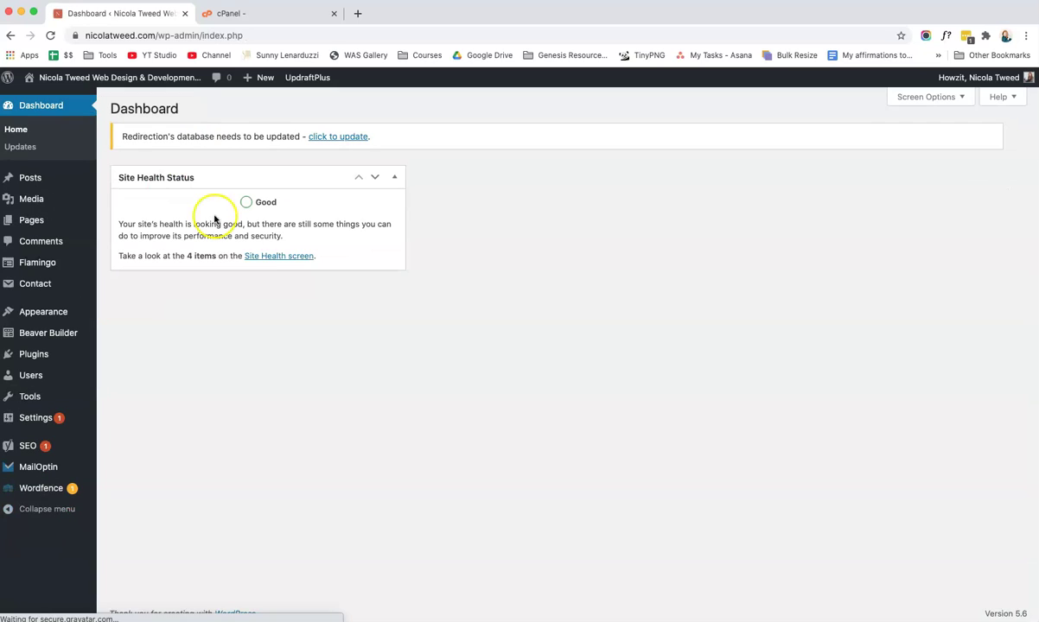
click(274, 256)
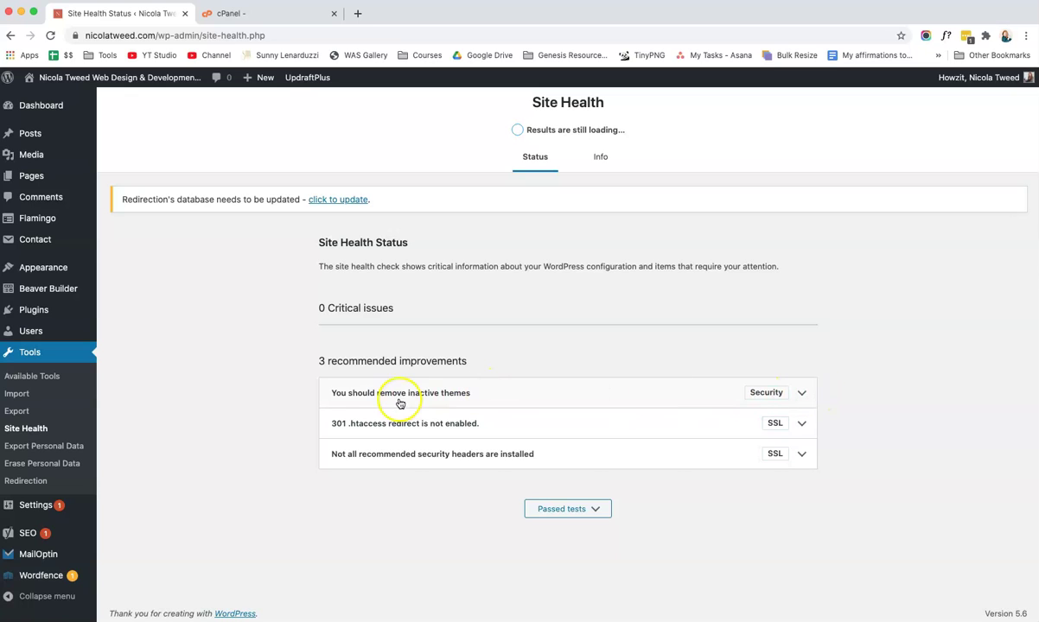
click(358, 403)
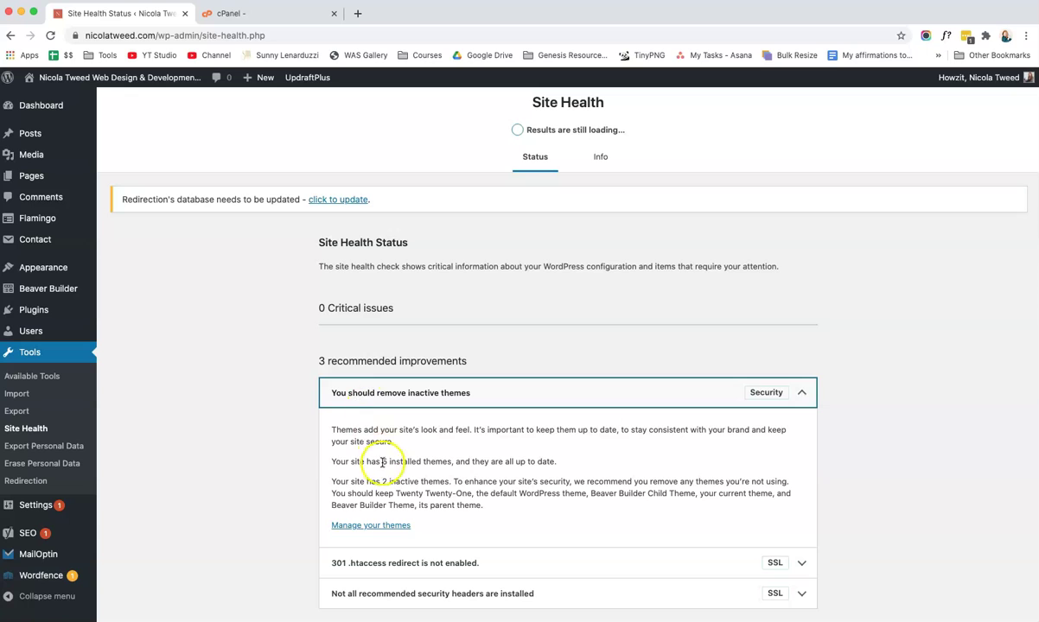
drag(381, 462, 442, 464)
click(462, 422)
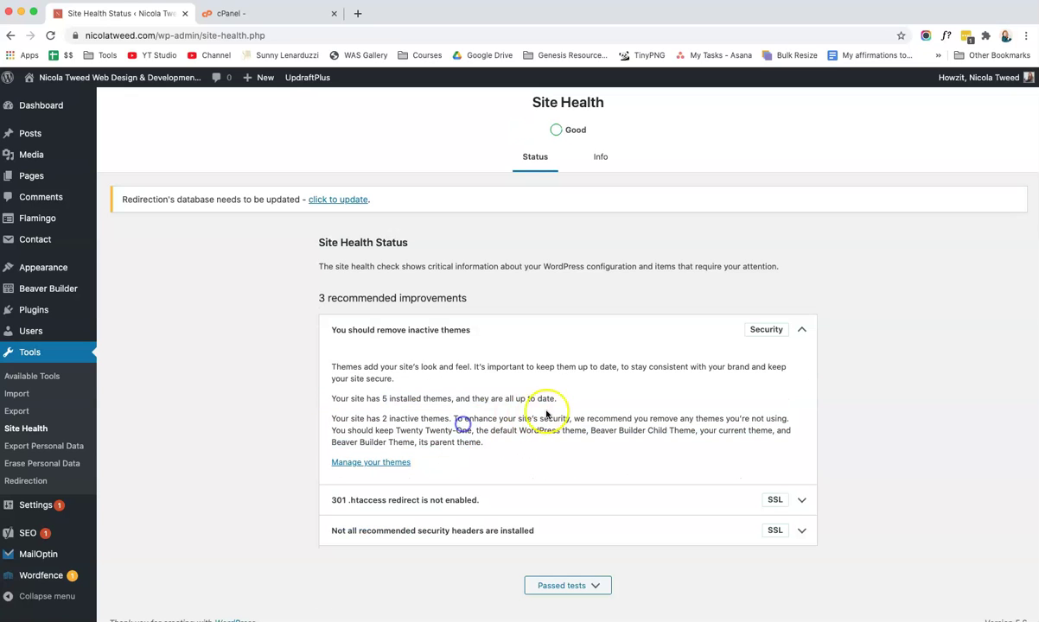
drag(556, 399, 452, 418)
Delete the inactive themes Twenty Nineteen and Twenty Twenty from the site's installed themes
mouse_move(62, 270)
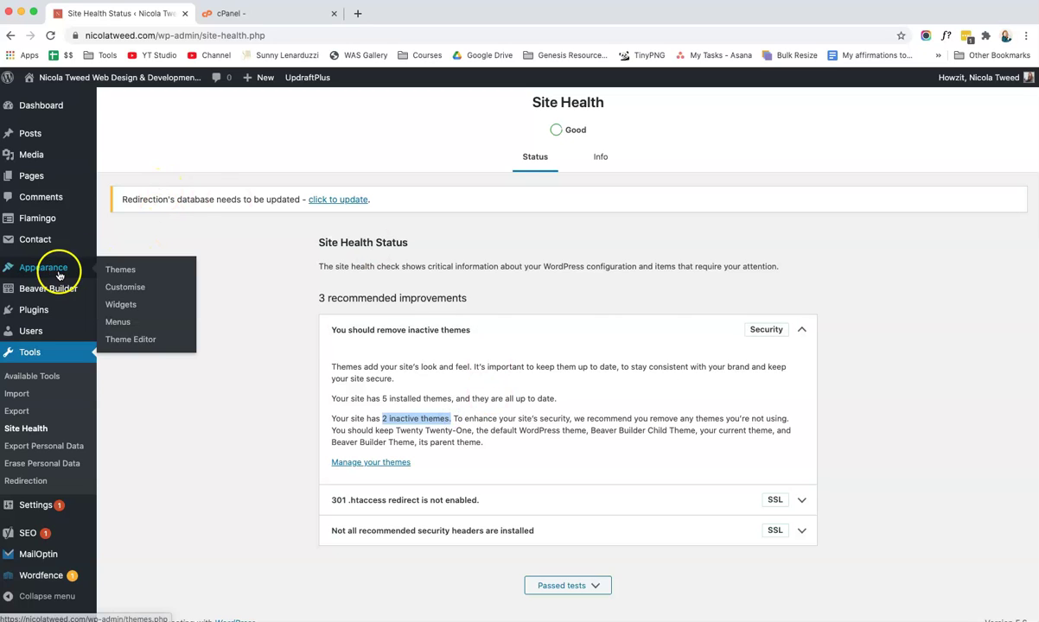
click(114, 270)
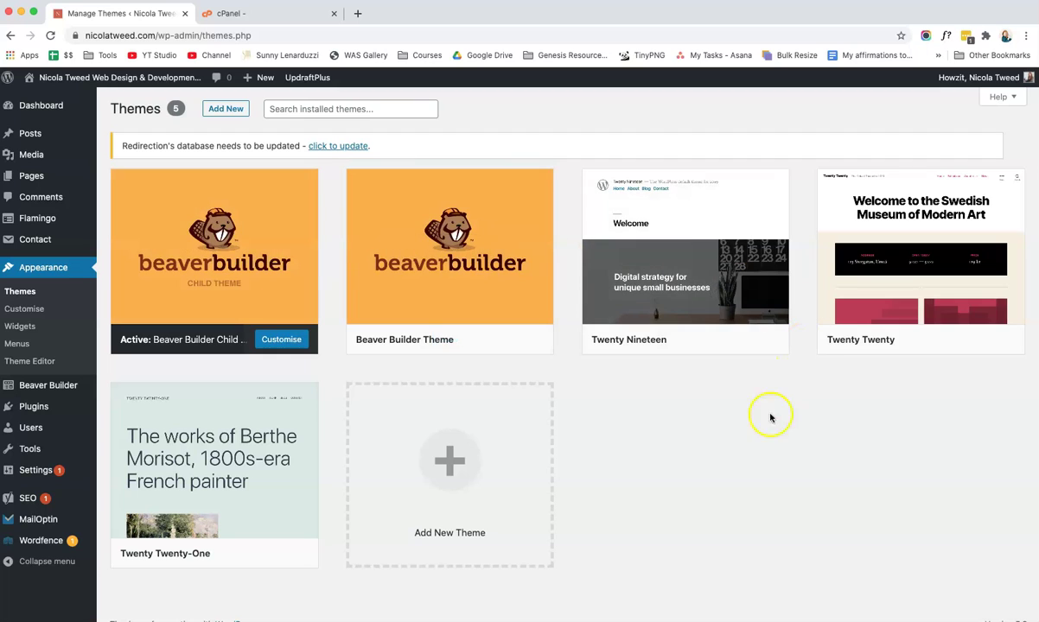
mouse_move(474, 189)
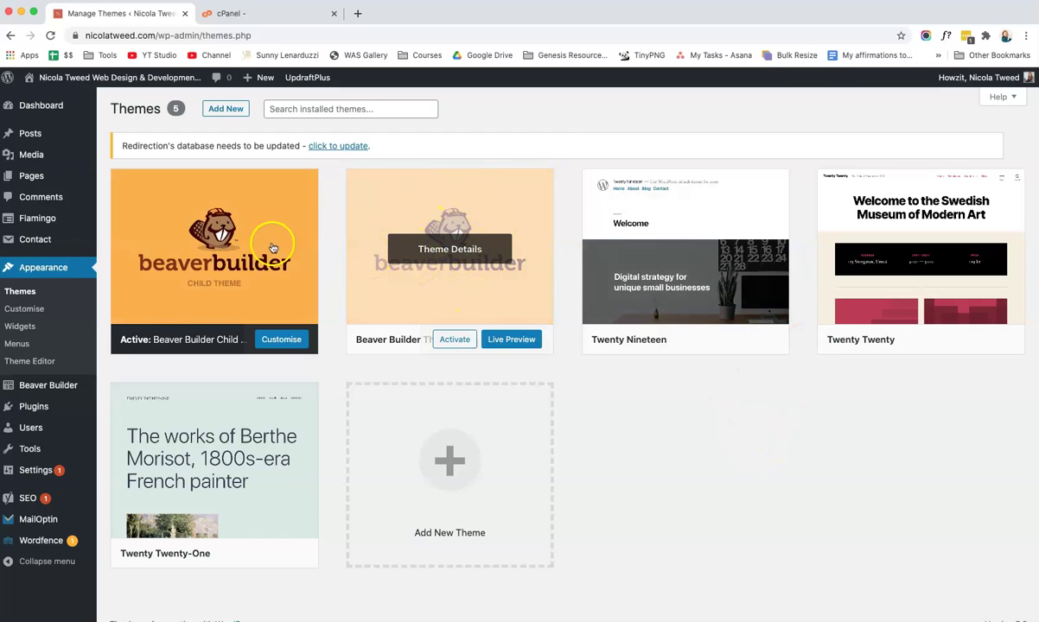
mouse_move(240, 286)
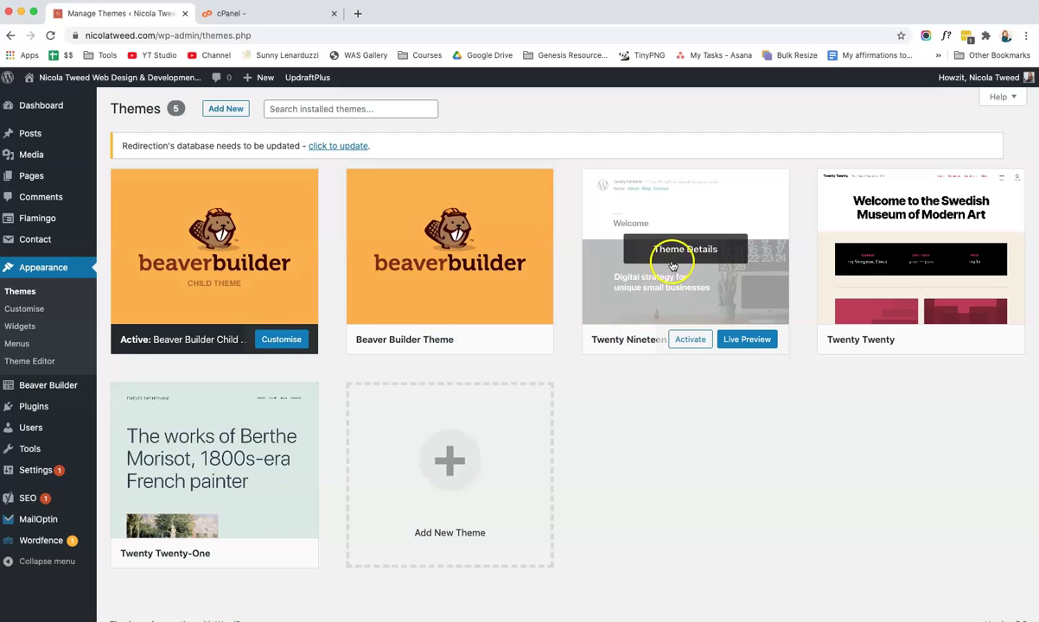
mouse_move(271, 452)
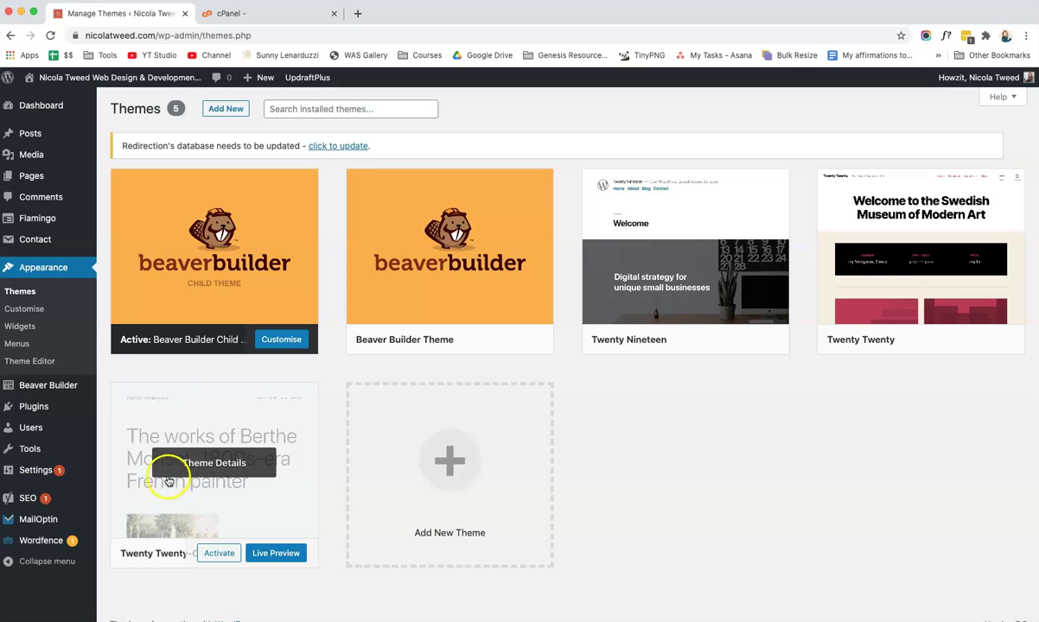
click(696, 242)
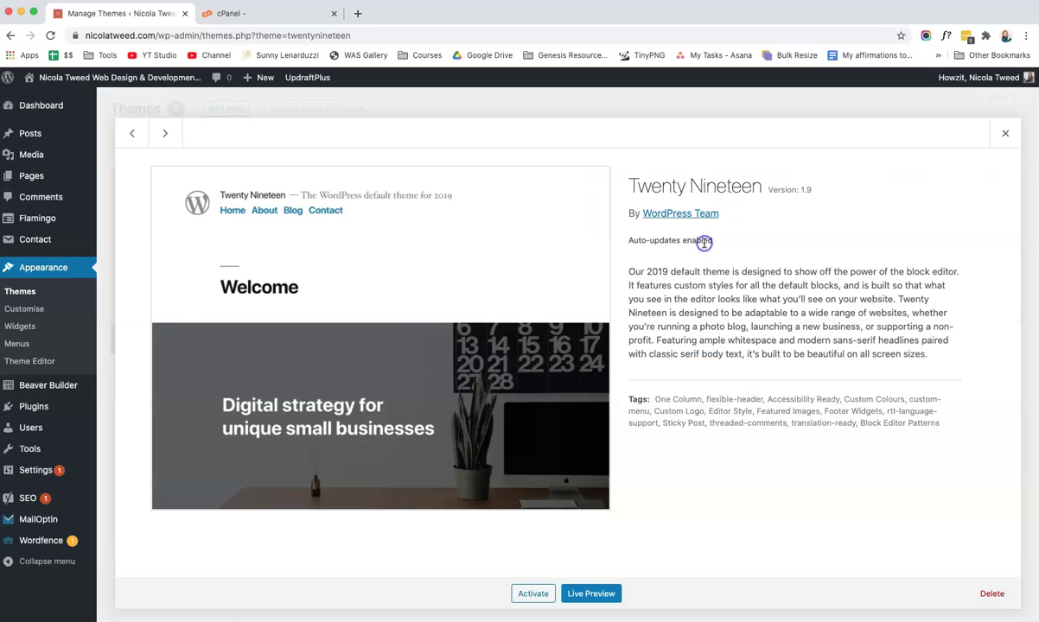
click(994, 594)
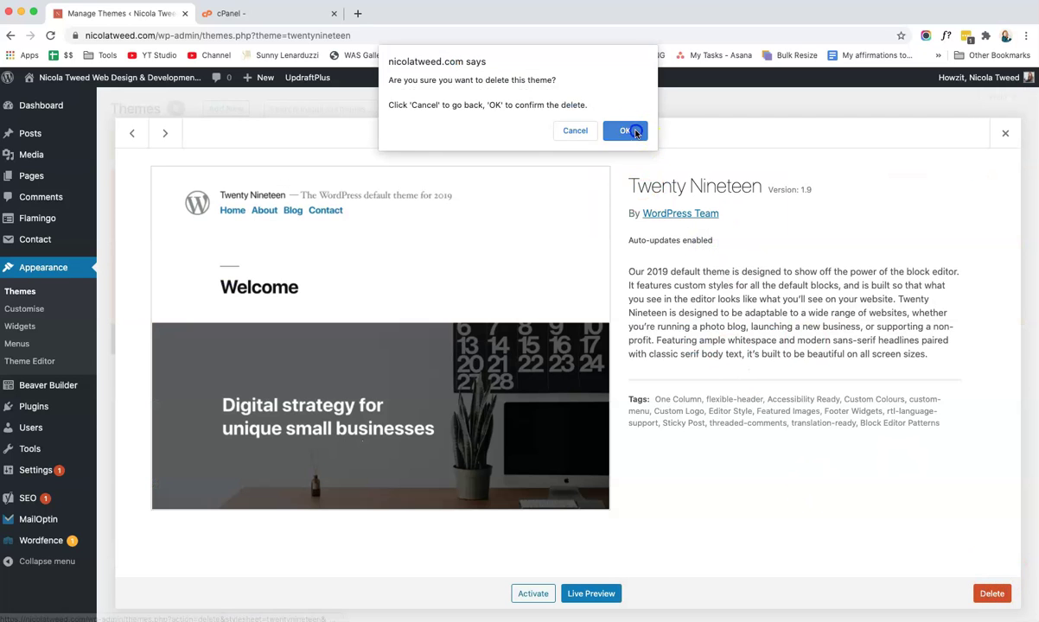
click(633, 131)
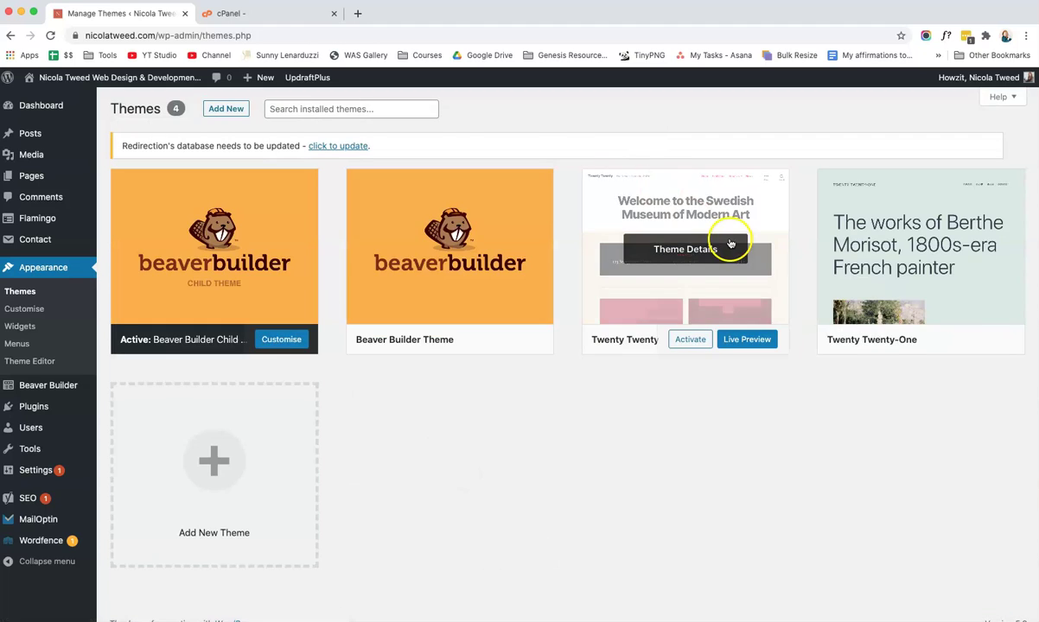
click(725, 246)
click(992, 594)
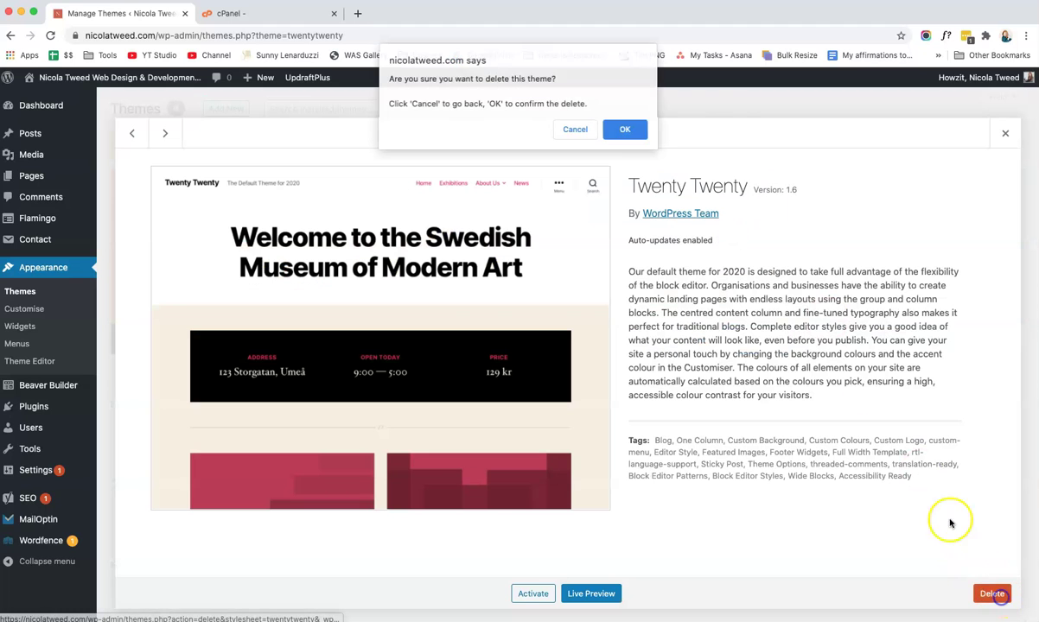
click(626, 129)
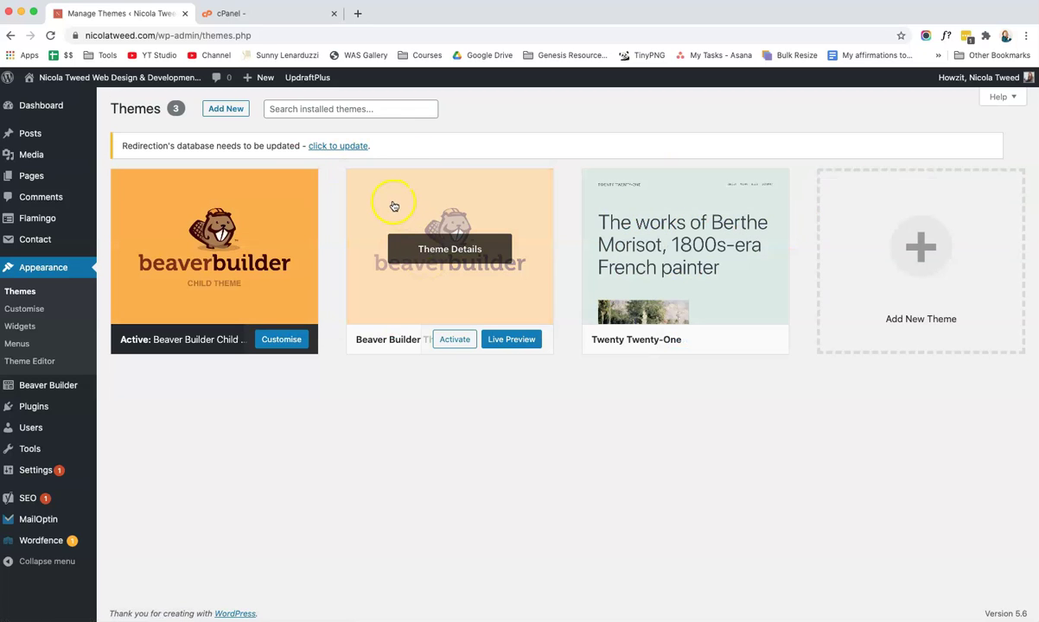
Reopen Site Health from the dashboard and check the remaining recommended improvements
click(109, 113)
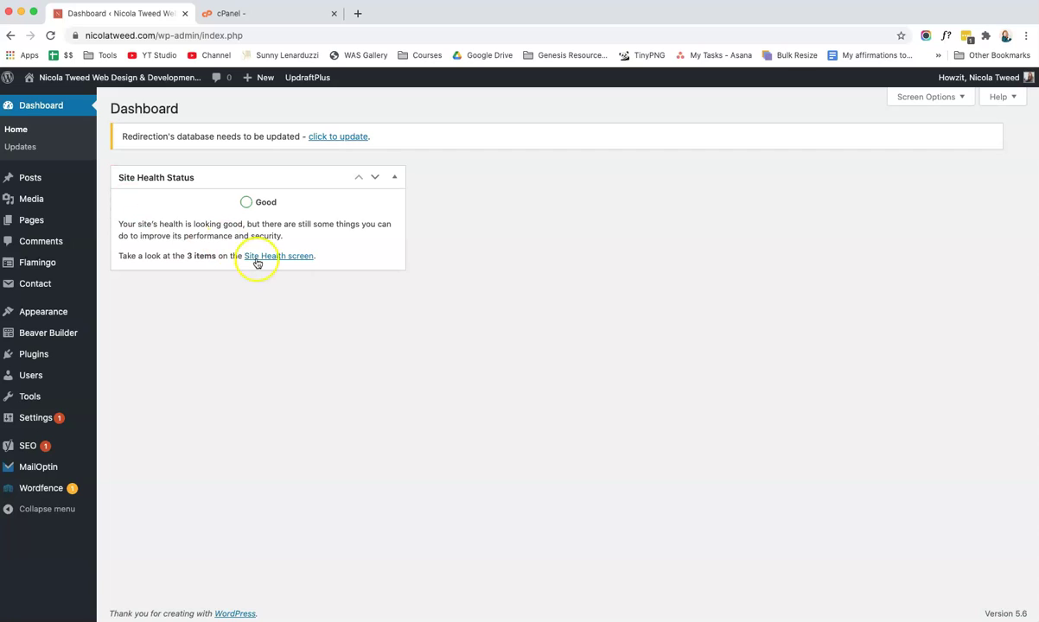
click(256, 257)
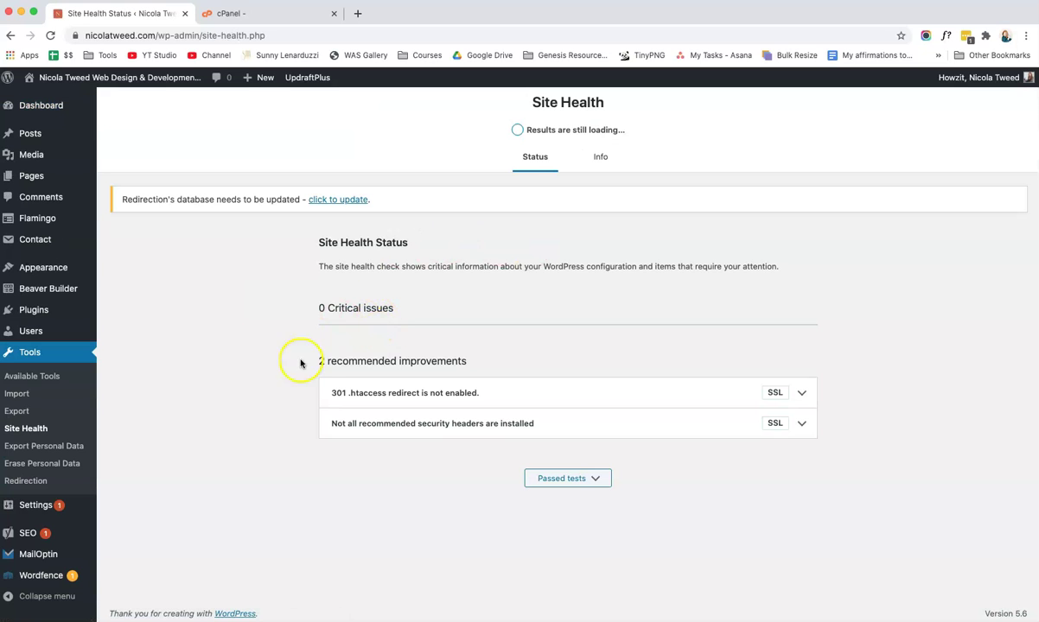
mouse_move(312, 359)
mouse_down()
mouse_move(471, 360)
mouse_move(334, 358)
mouse_up()
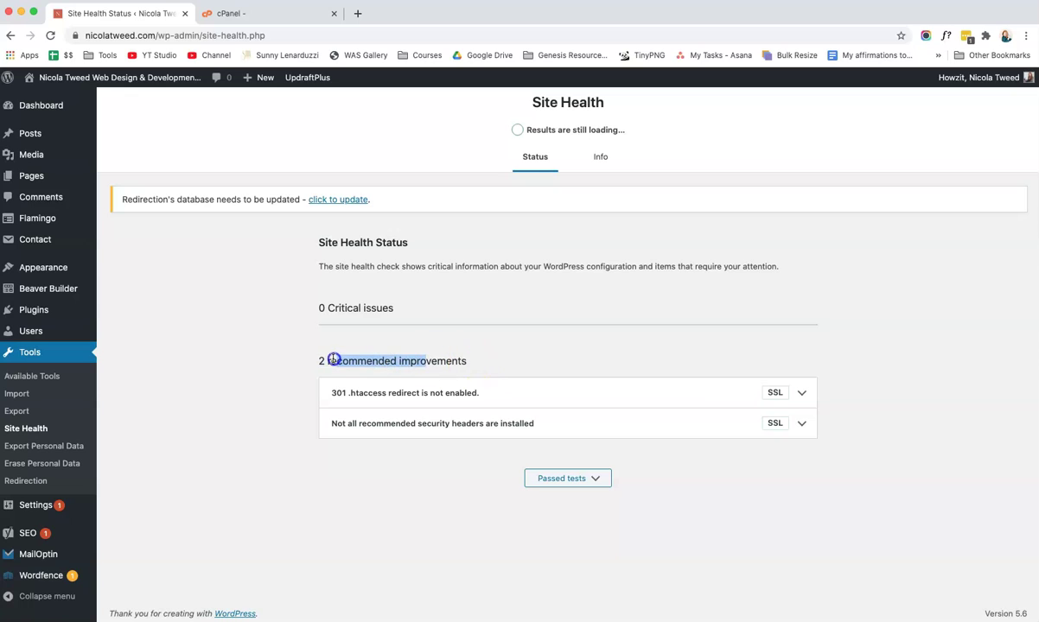
click(291, 364)
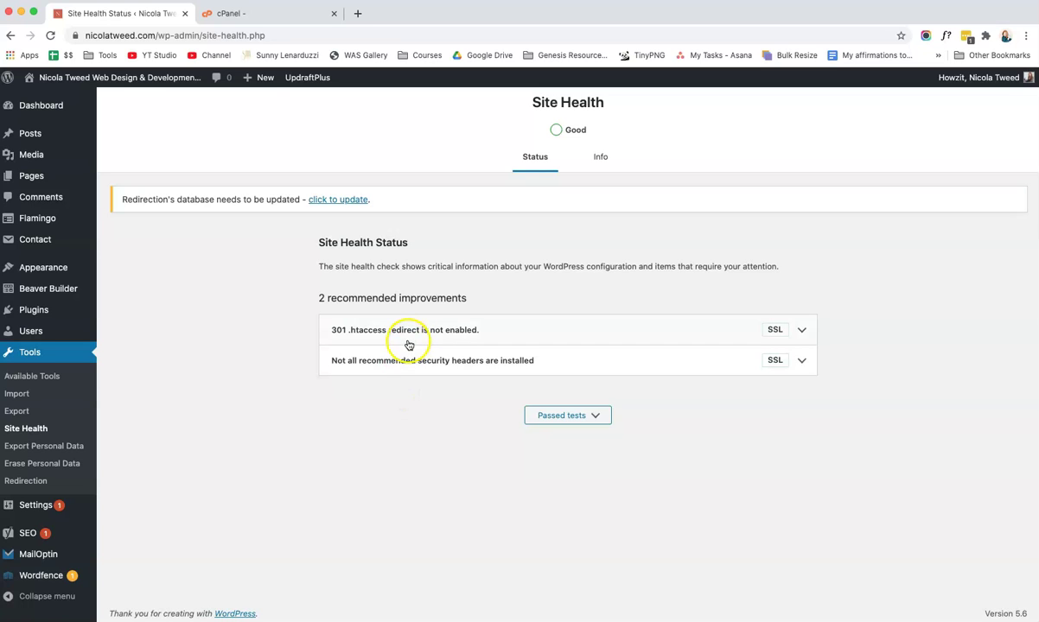
Enable the 301 .htaccess redirect in the Really Simple SSL settings and save the change
mouse_move(45, 511)
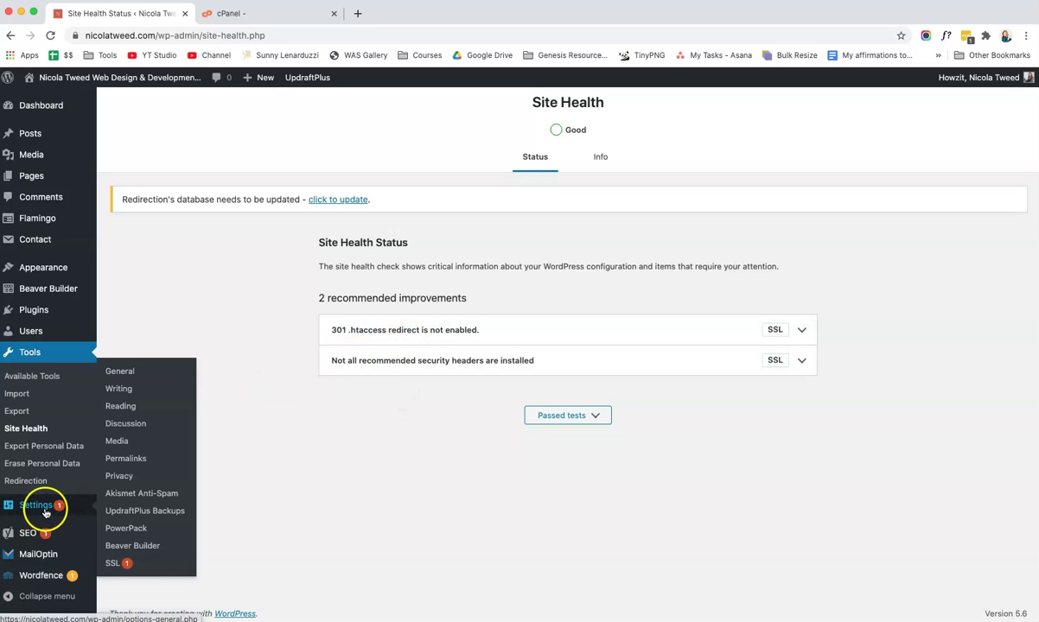
click(134, 563)
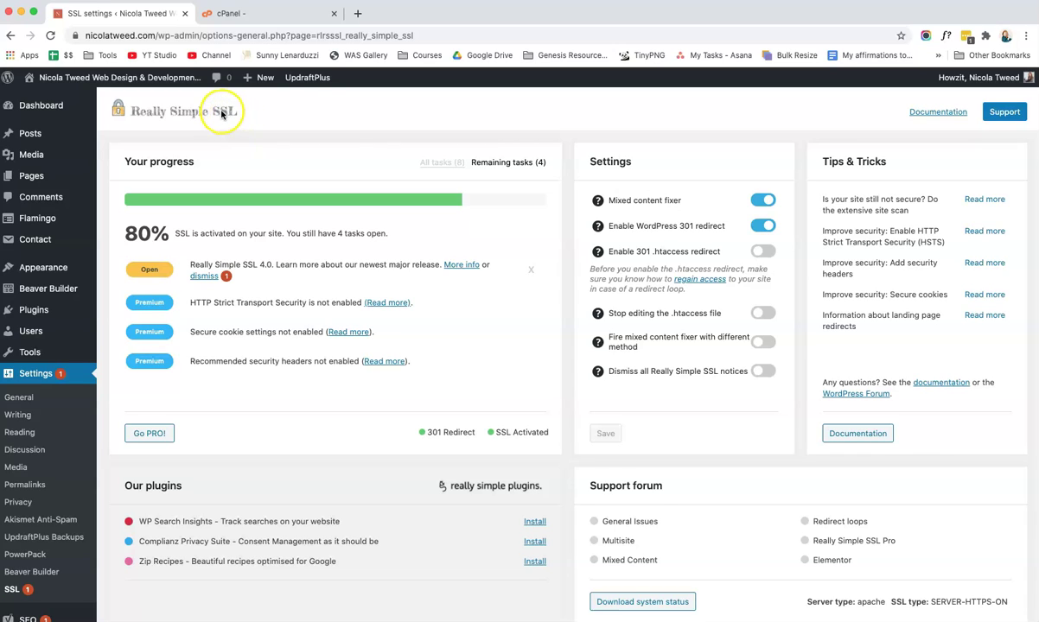
click(497, 165)
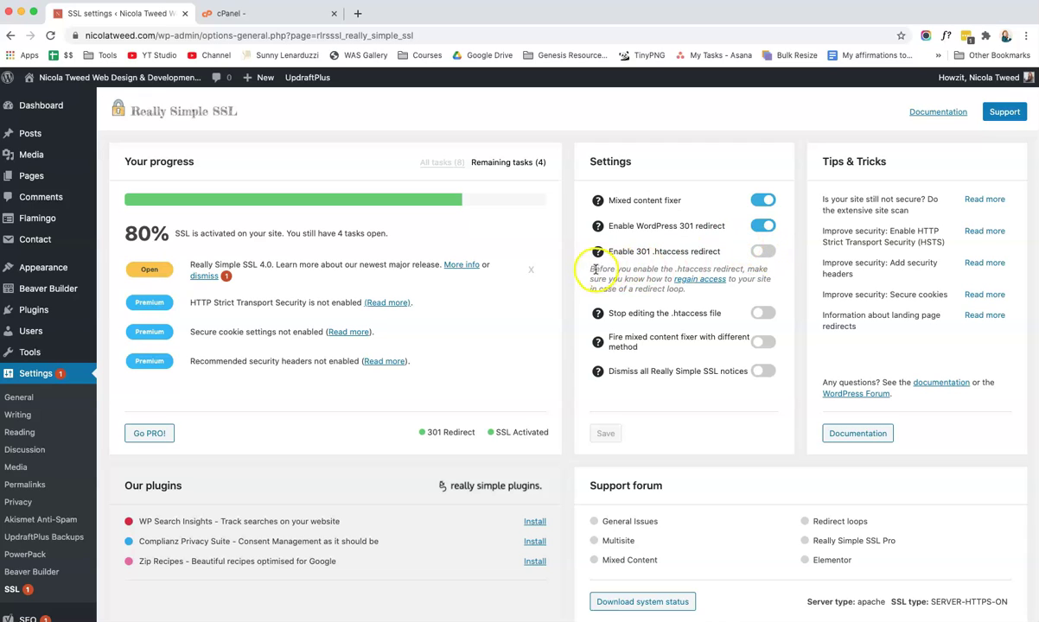
drag(595, 270, 690, 288)
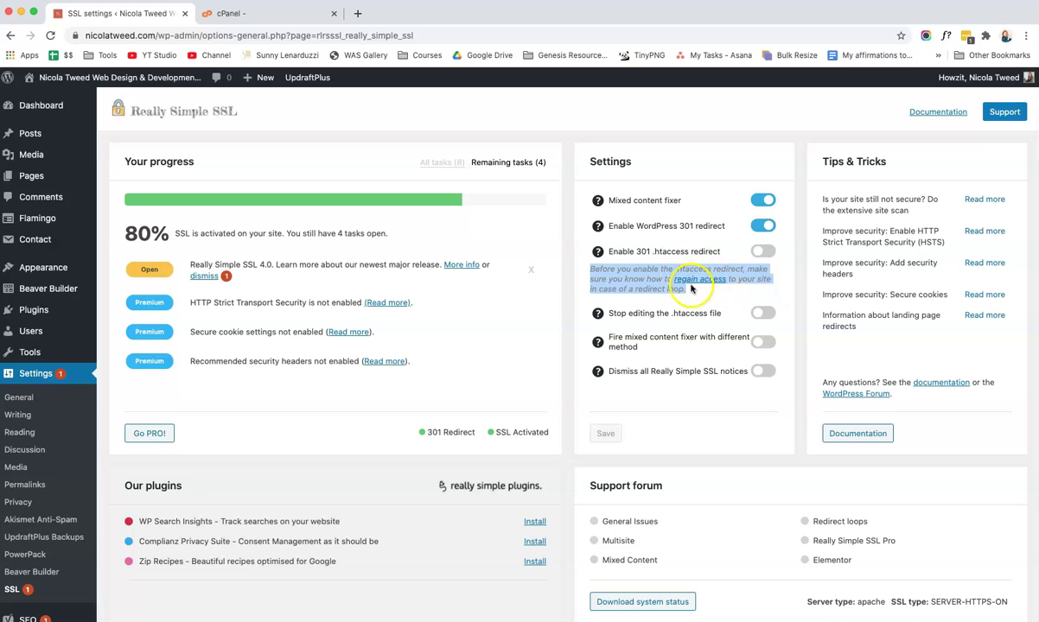
click(766, 253)
click(606, 435)
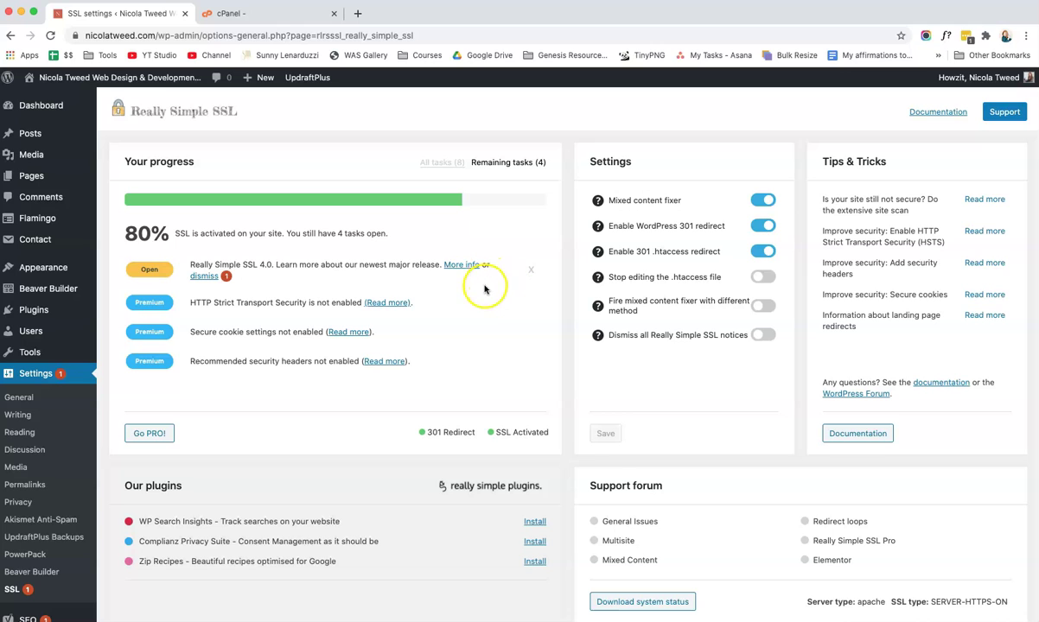
Return to Site Health through the dashboard and examine the recommendation about missing security headers
click(118, 109)
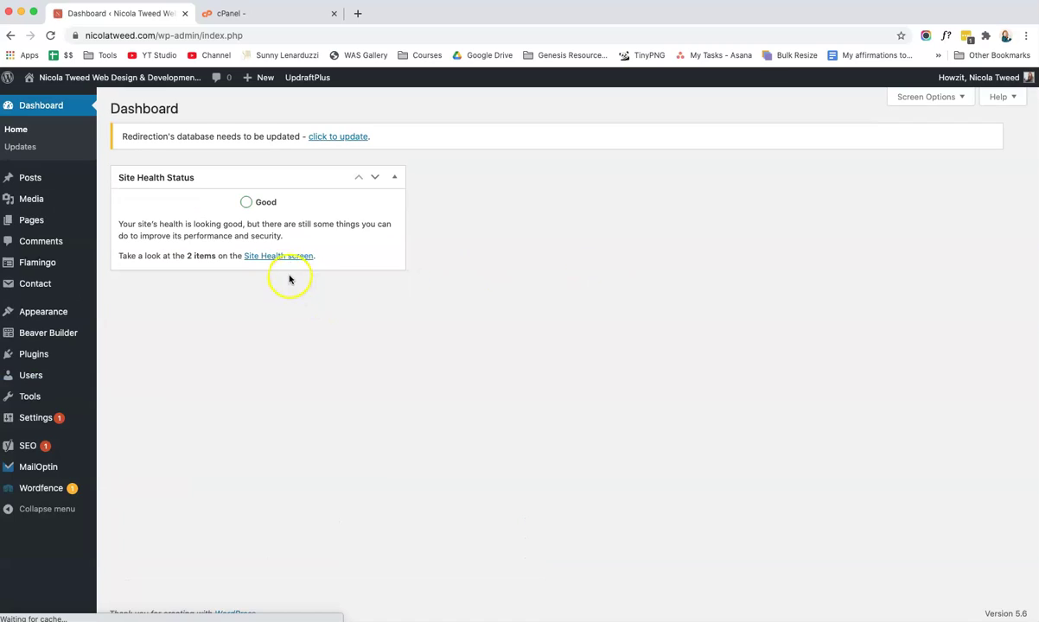
click(290, 257)
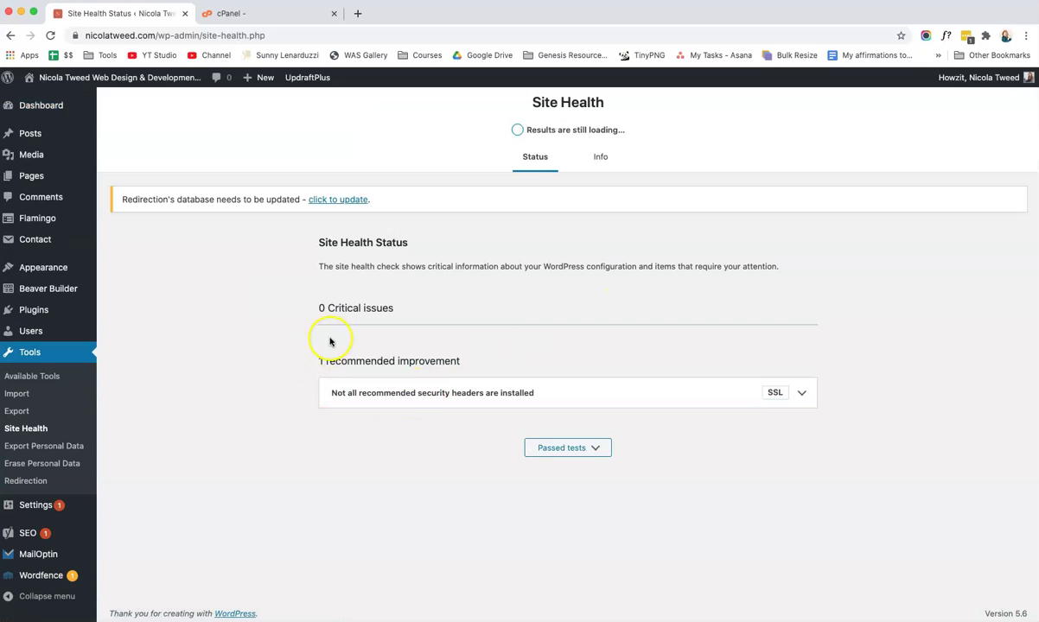
click(328, 394)
scroll(805, 458, down, 1)
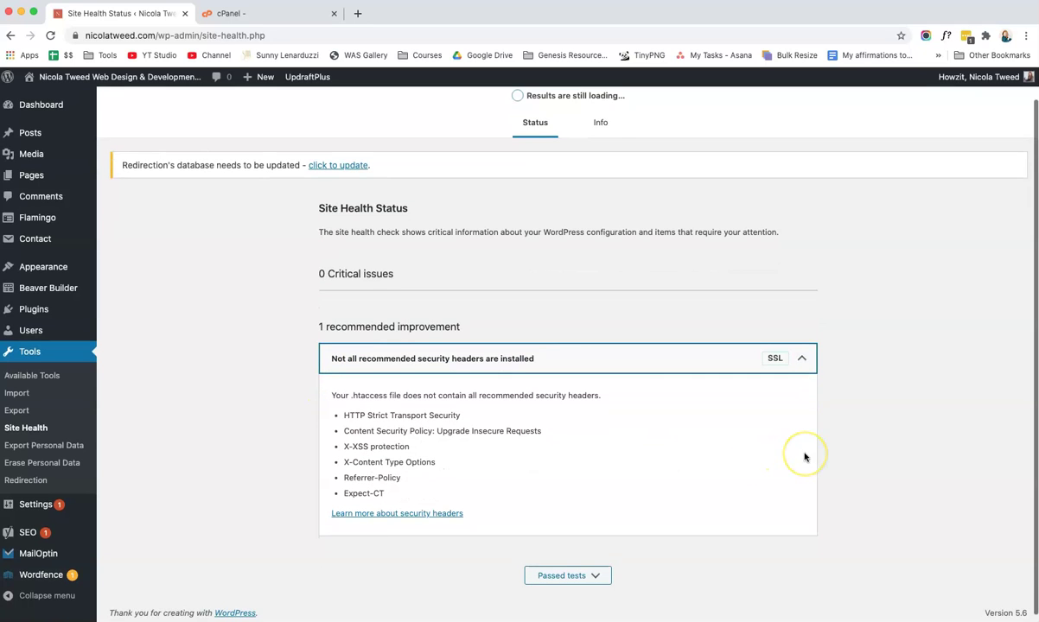
mouse_move(665, 393)
mouse_down()
mouse_move(201, 418)
mouse_move(227, 436)
mouse_move(194, 445)
mouse_up()
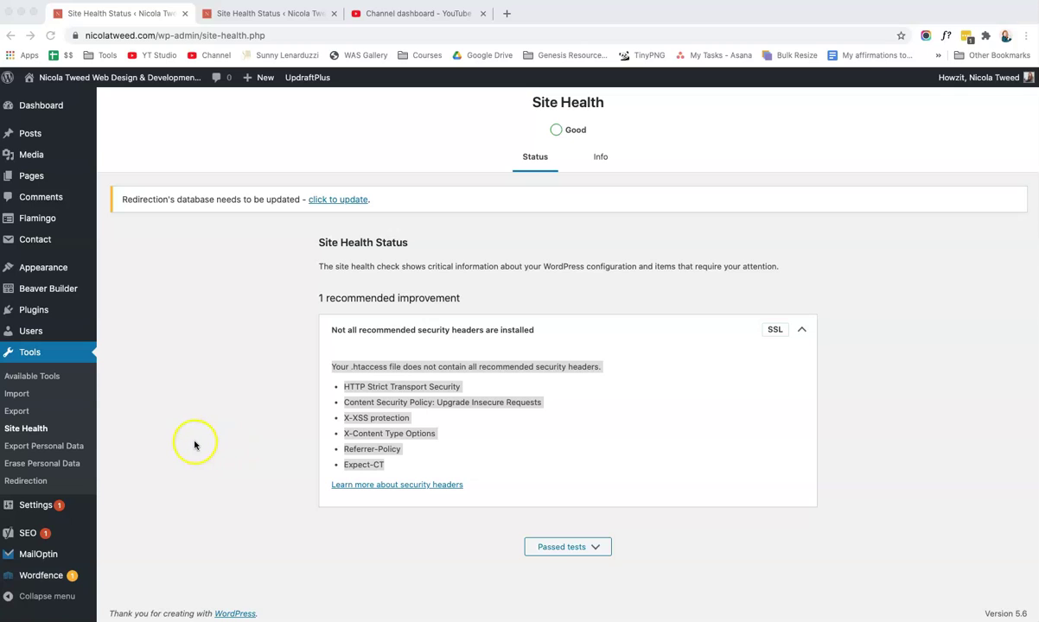
Review the Really Simple SSL settings for stopping .htaccess edits, firing the mixed content fixer with a different method and dismissing all notices
mouse_move(23, 510)
click(144, 560)
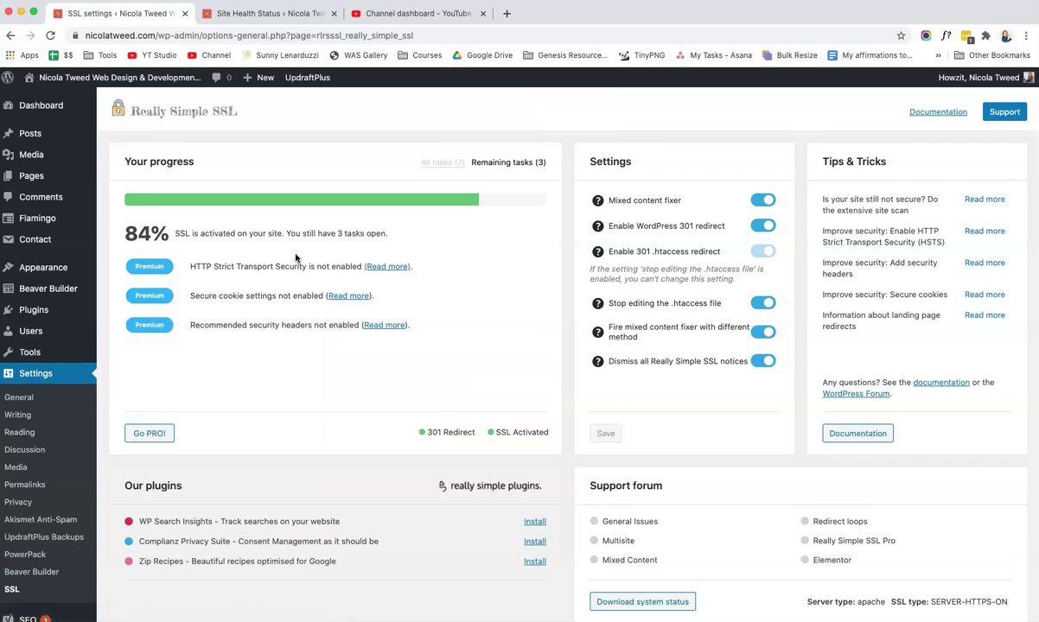
drag(608, 304, 721, 305)
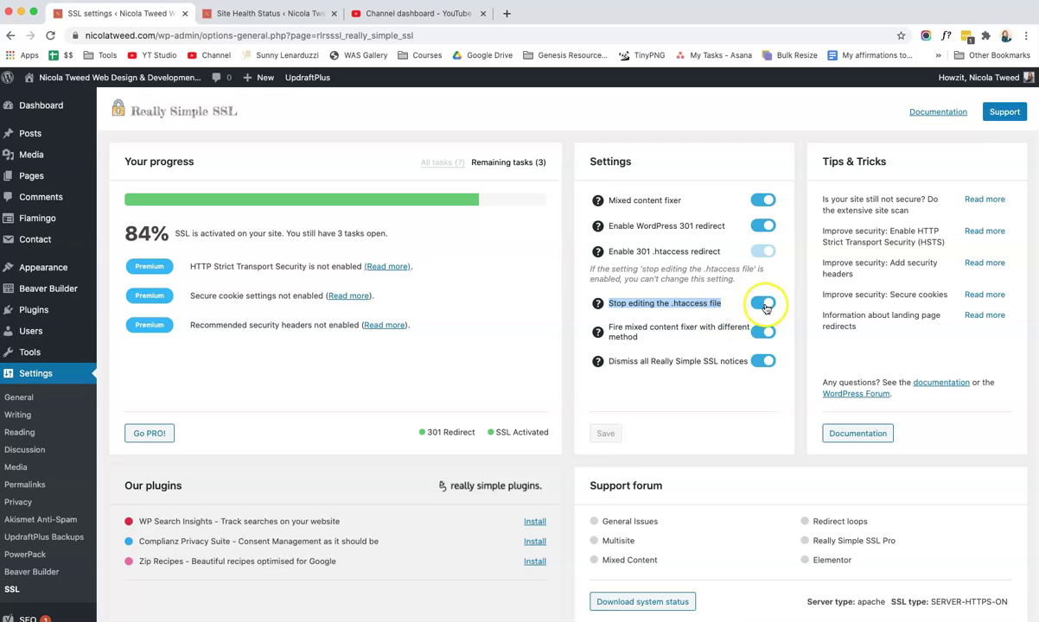
drag(609, 328, 644, 345)
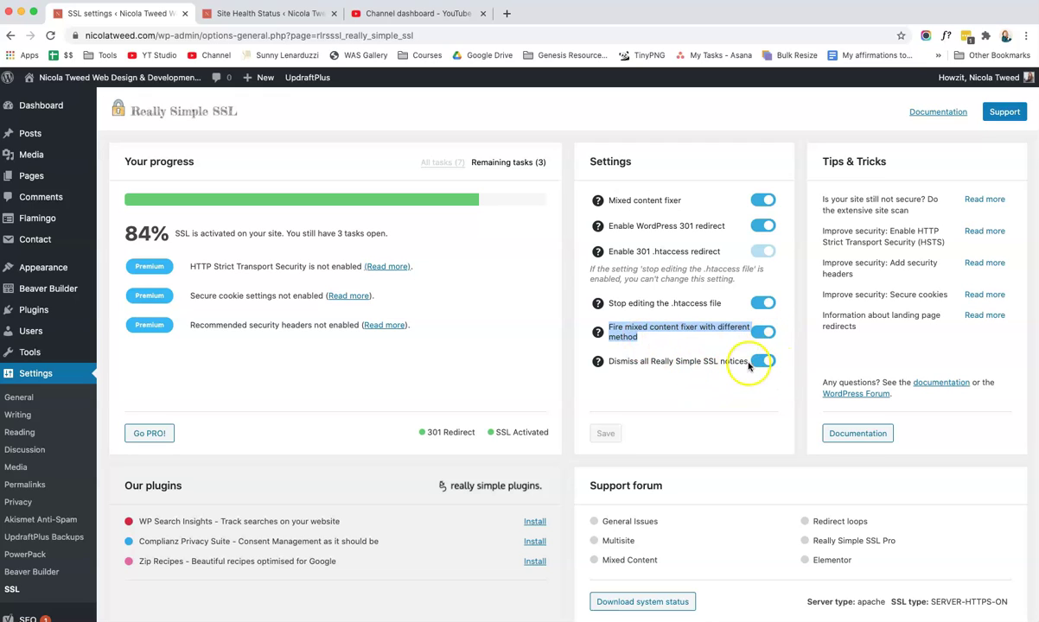
drag(745, 361, 644, 362)
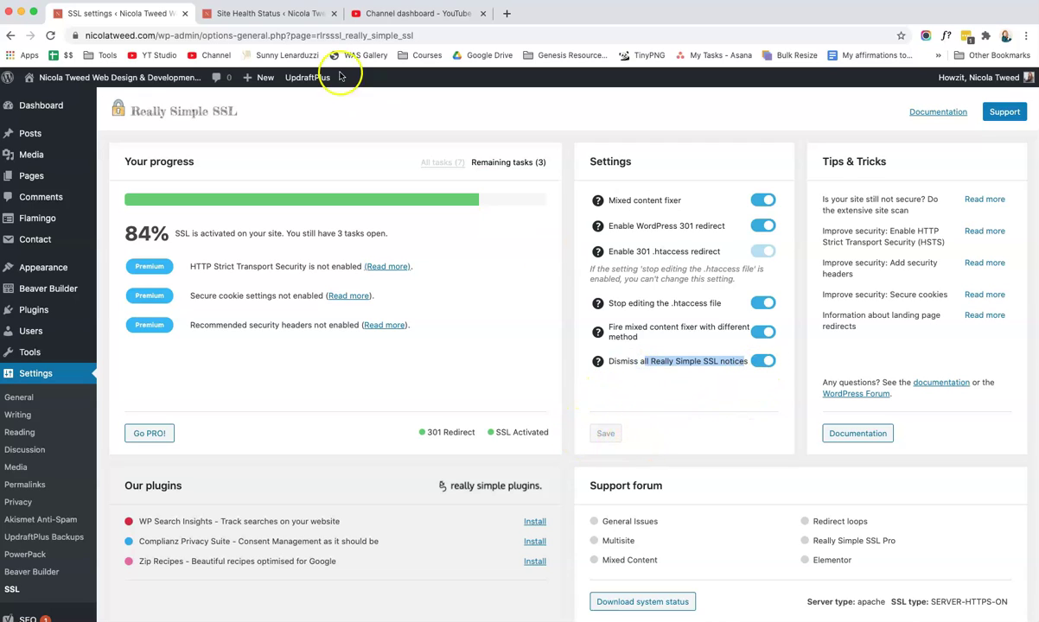
Switch to the other open Site Health page and check the overall status message
click(292, 16)
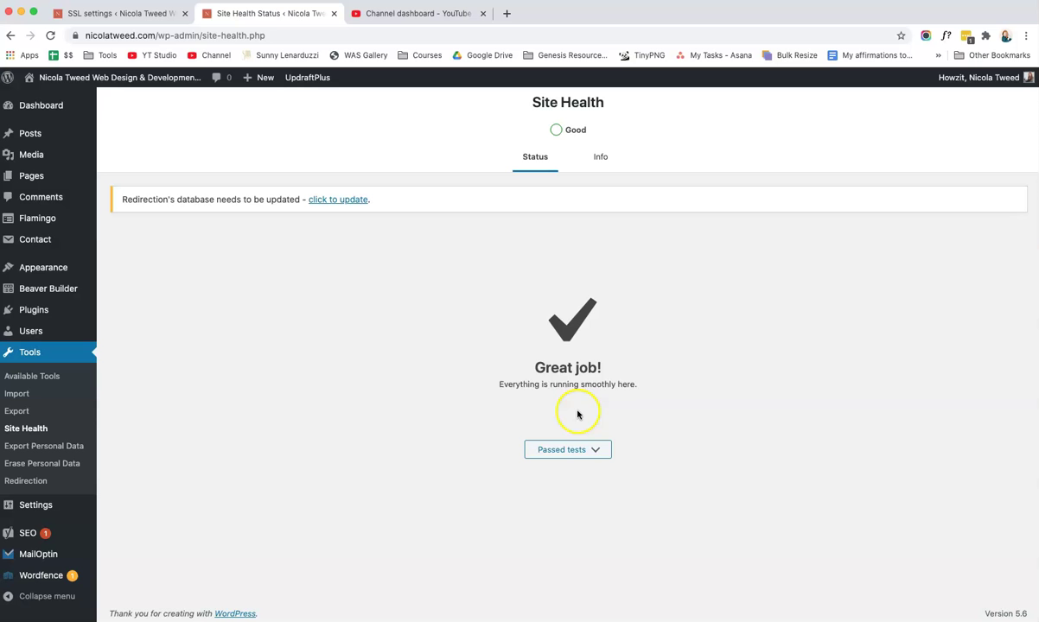
drag(631, 387, 520, 366)
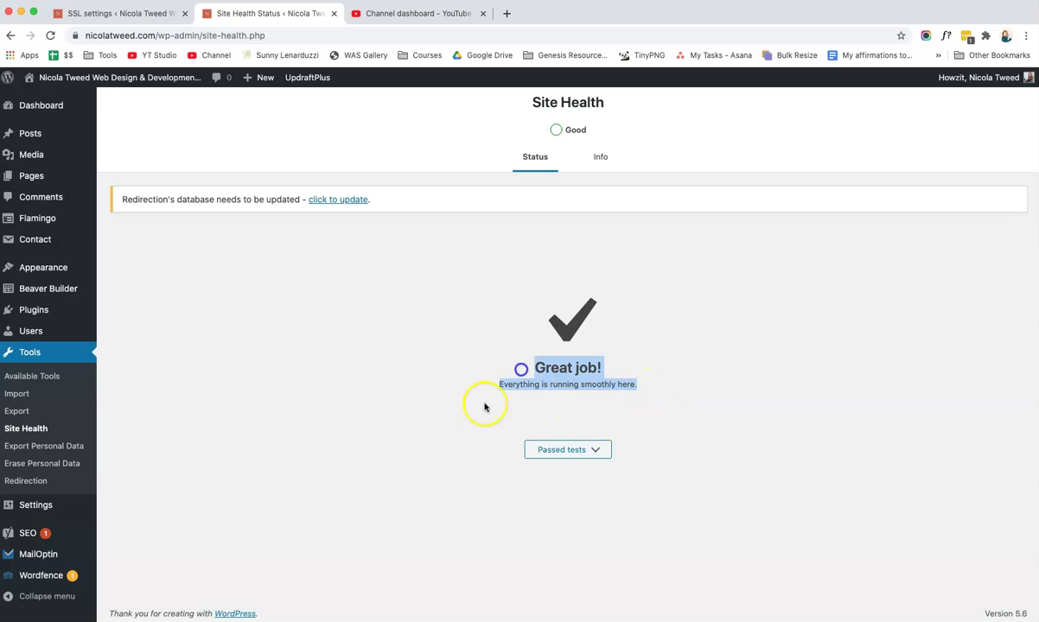
click(421, 451)
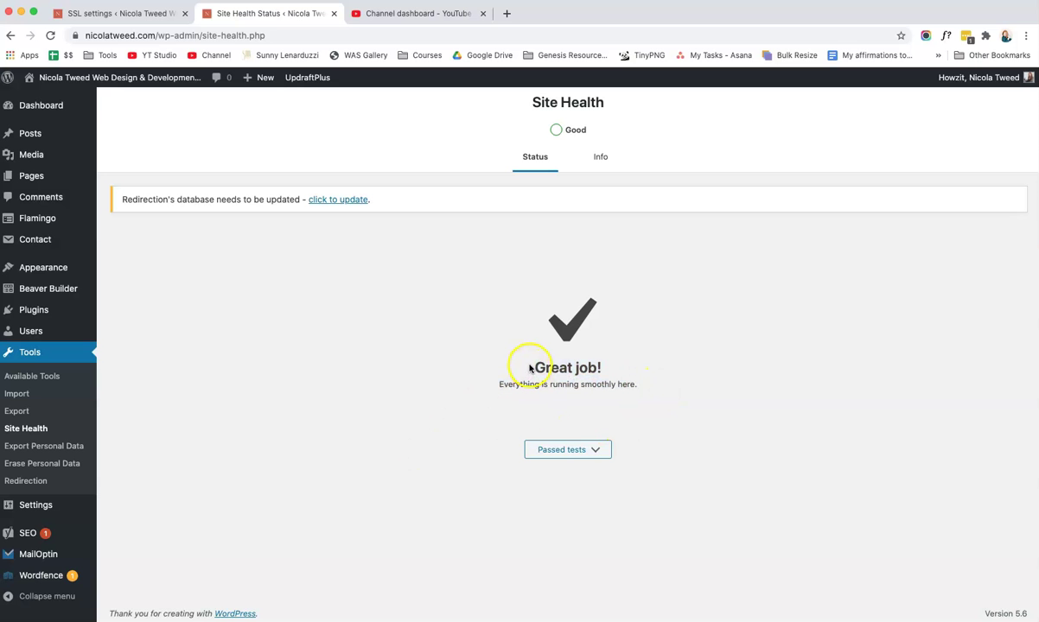